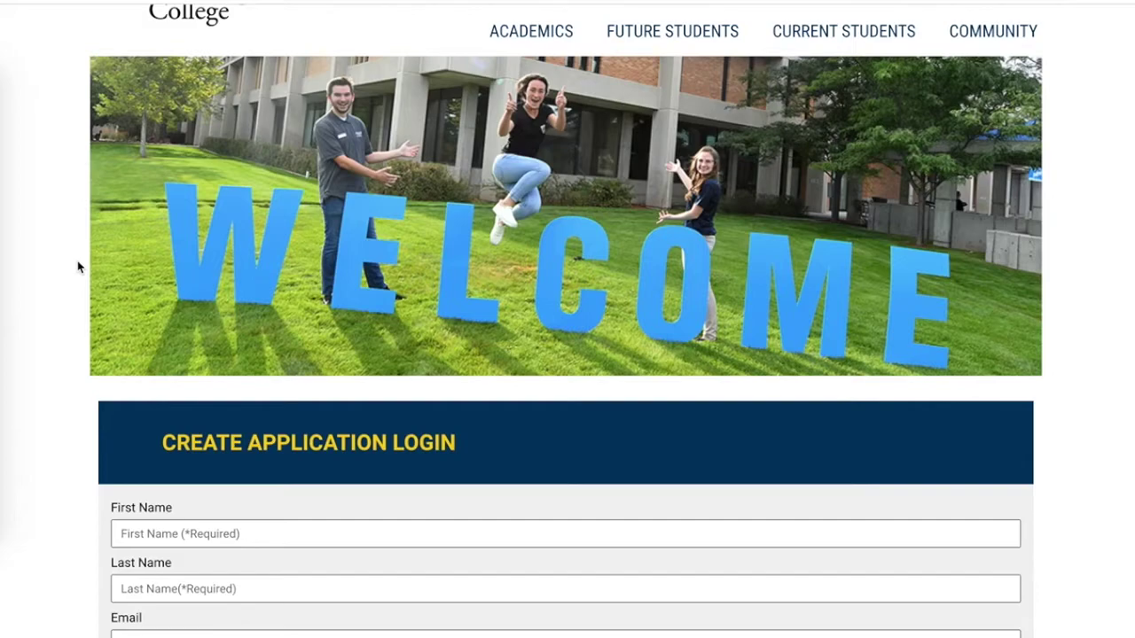
Enter the applicant's first and last name, e-mail address and password, and start confirming the password.
scroll(78, 267, down, 4)
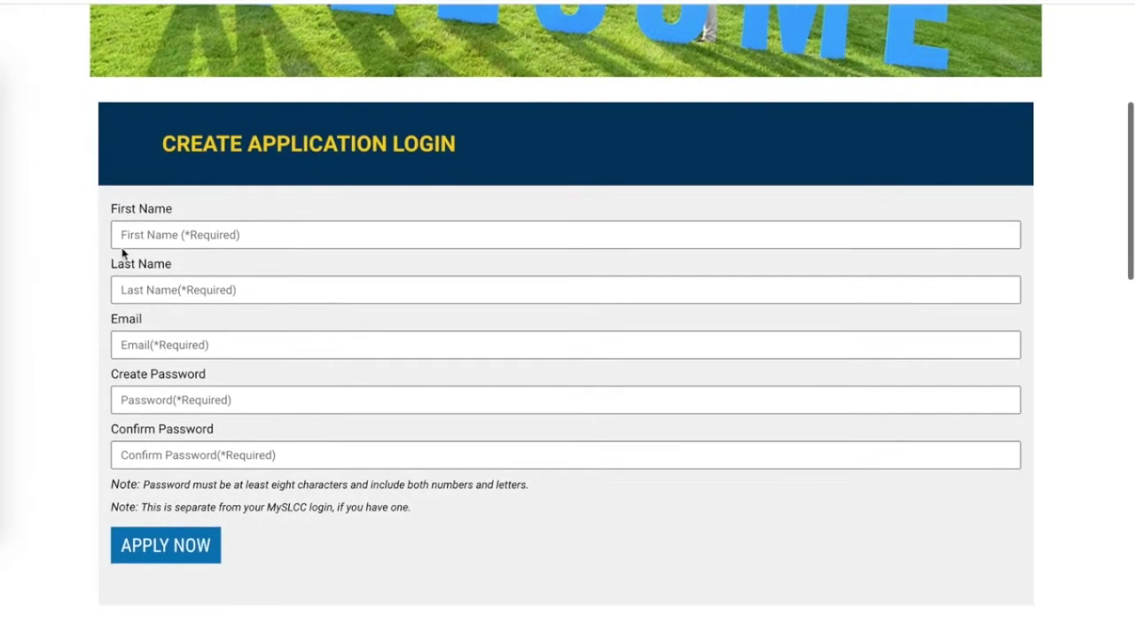
click(124, 247)
text(SLCCCE)
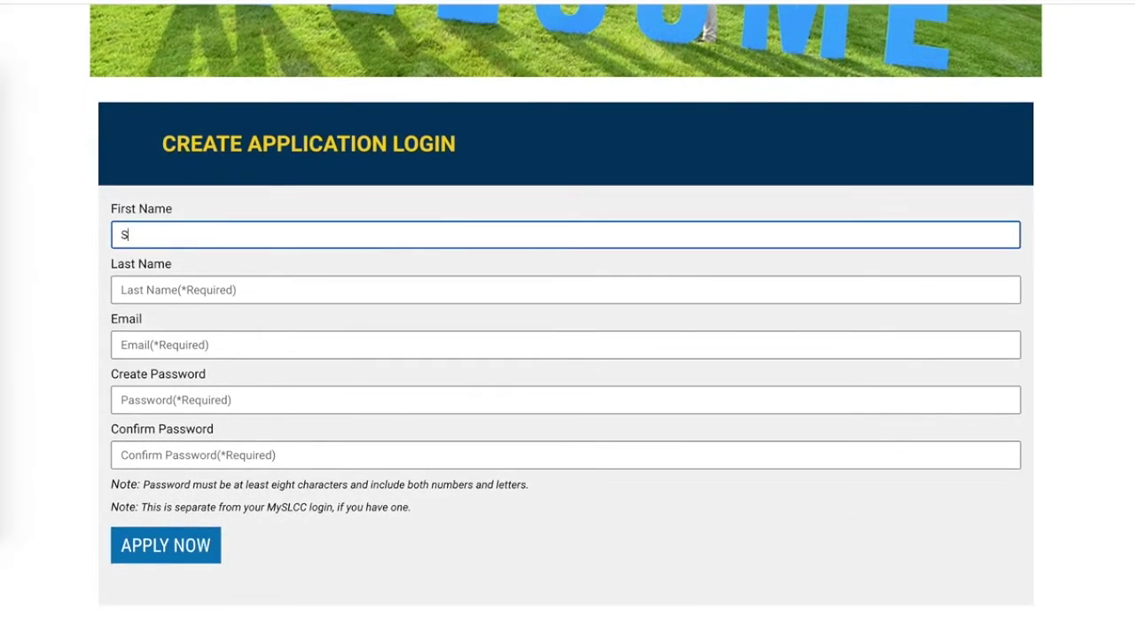
key(Tab)
text(Student)
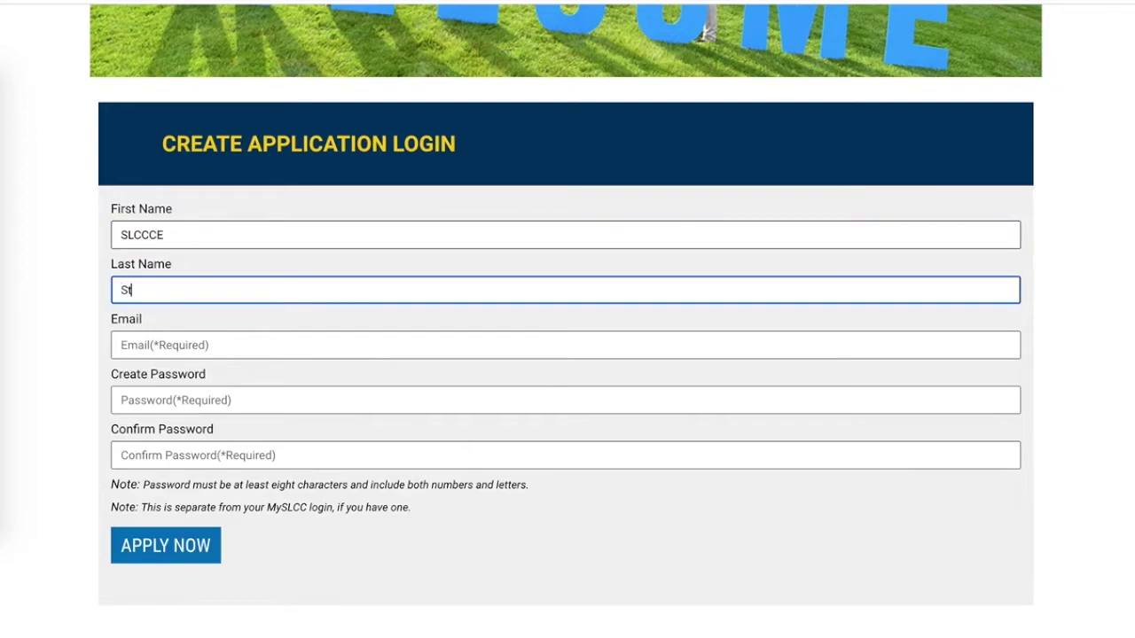
key(Tab)
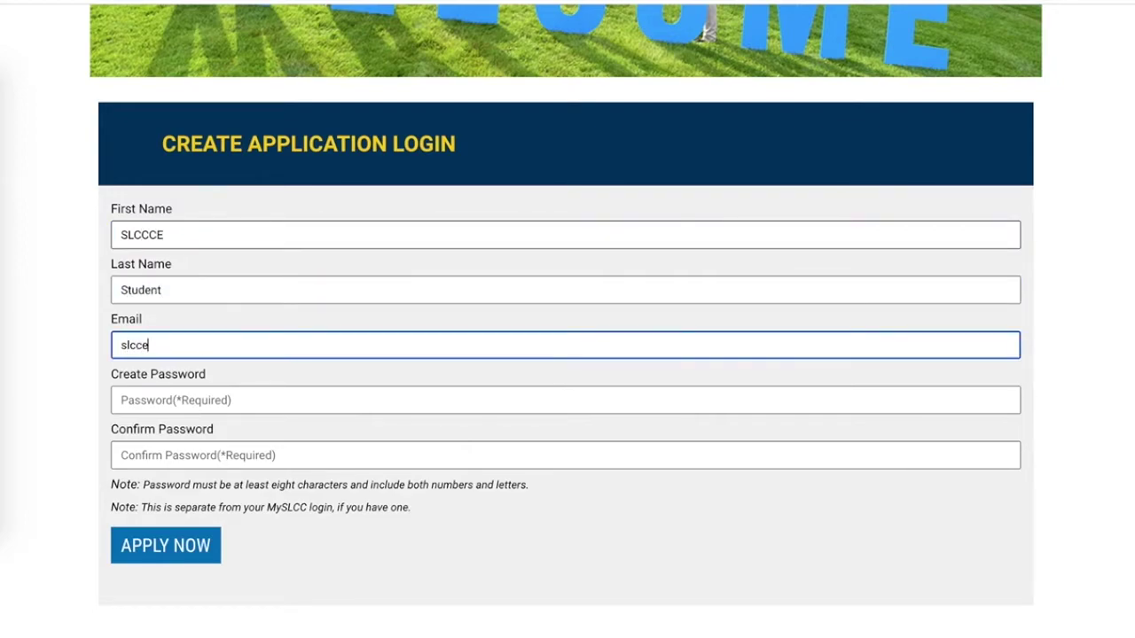
key(Tab)
text(***)
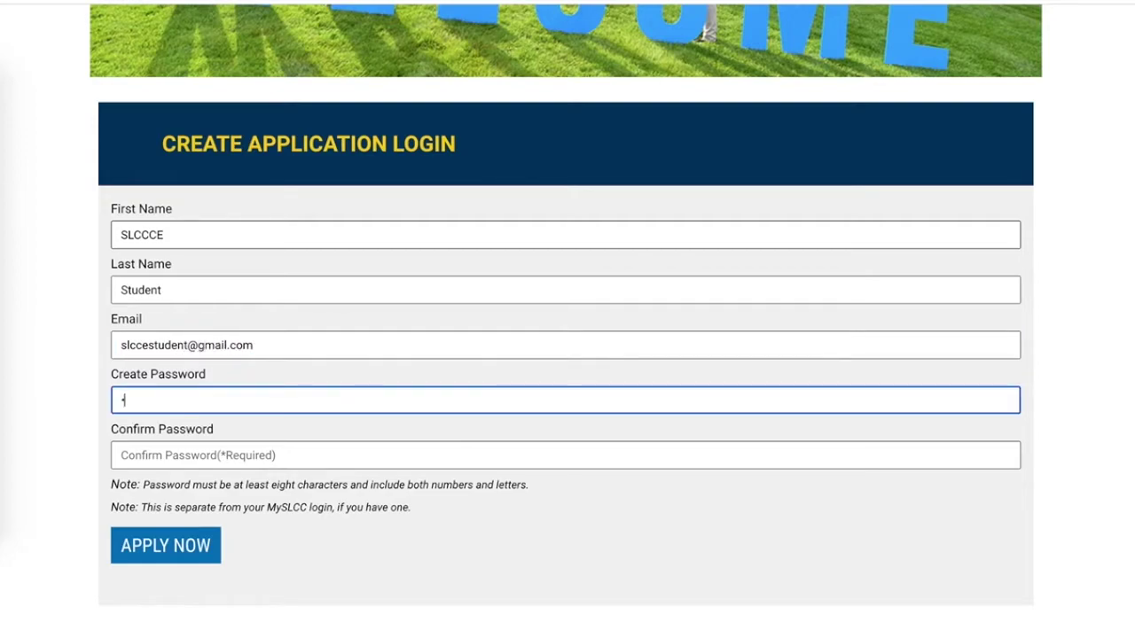
text(*******)
key(Tab)
text(*****)
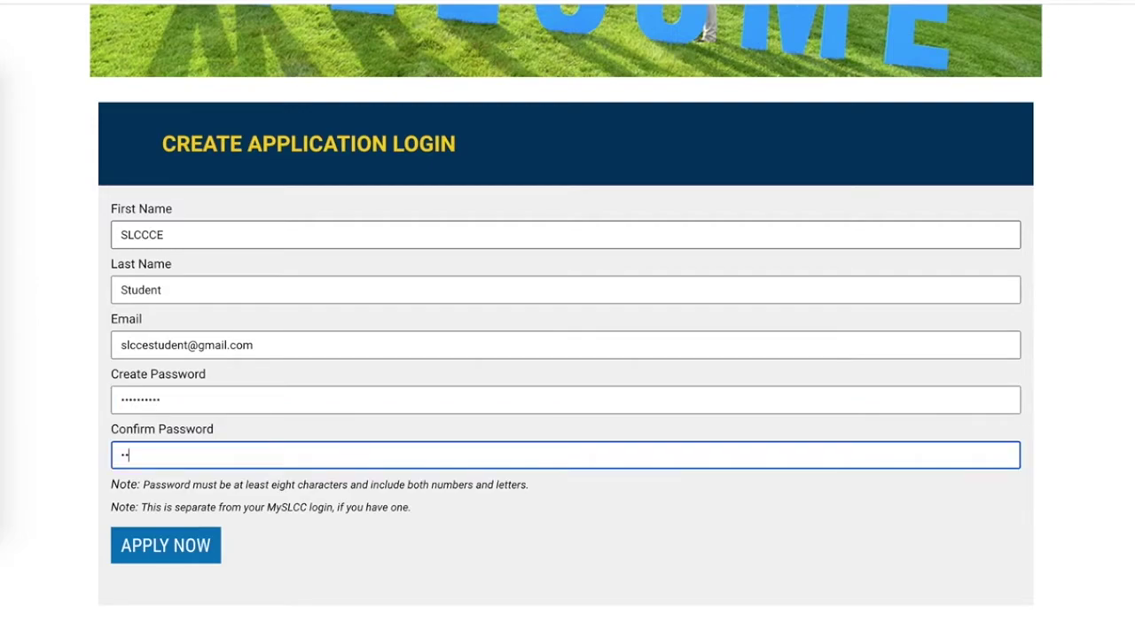
text(*****)
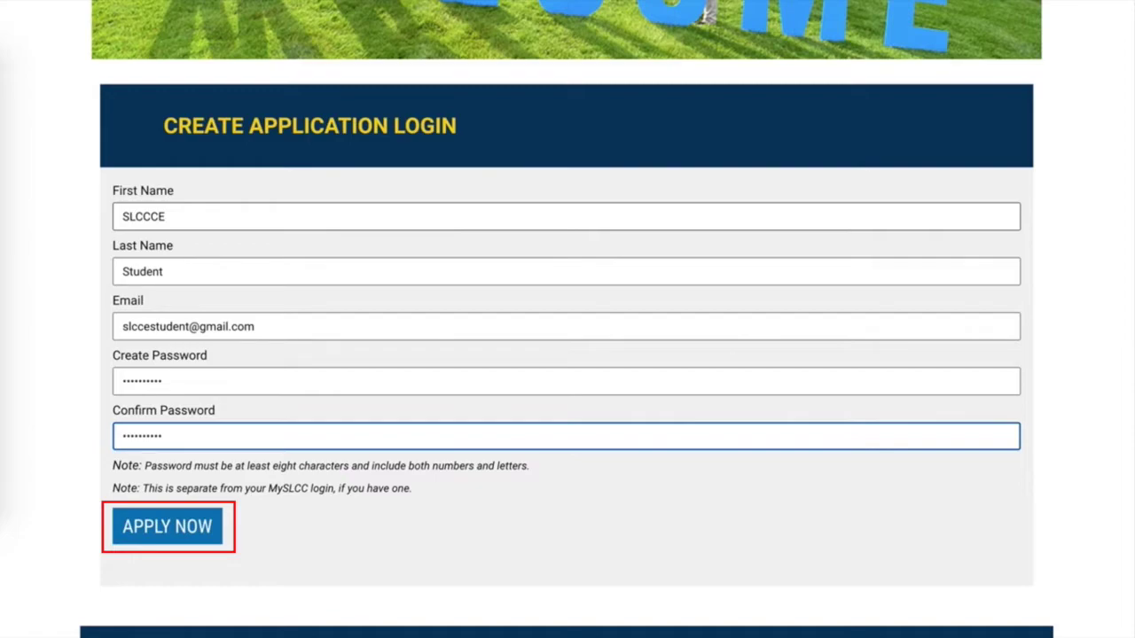
Submit the completed login form to create the application account.
key(Return)
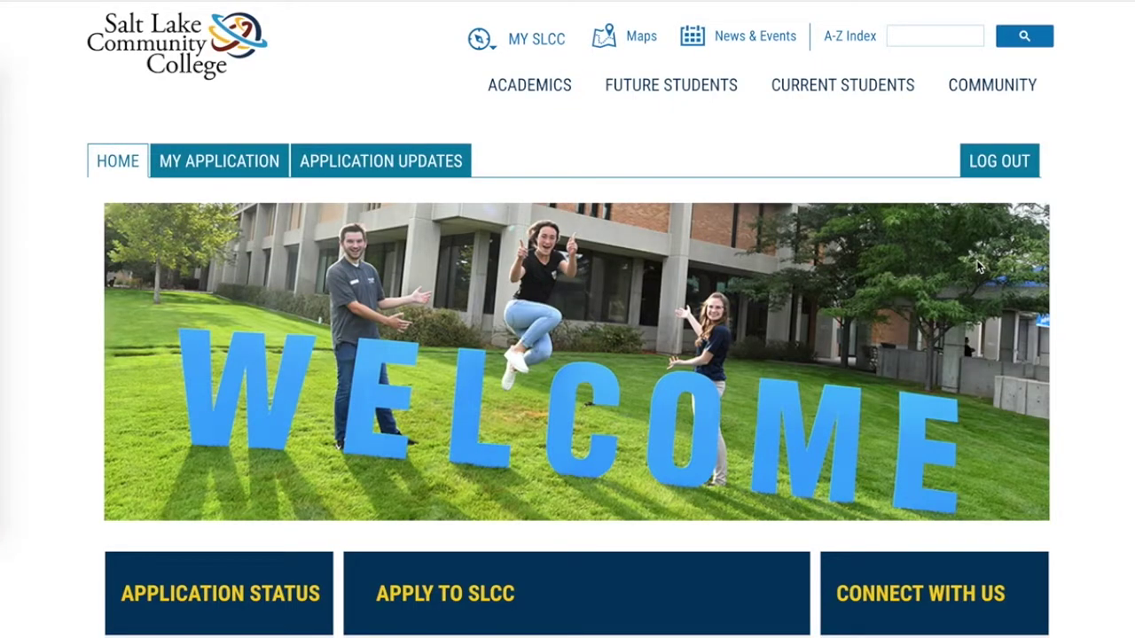
Scroll down the applicant home page.
scroll(977, 266, down, 5)
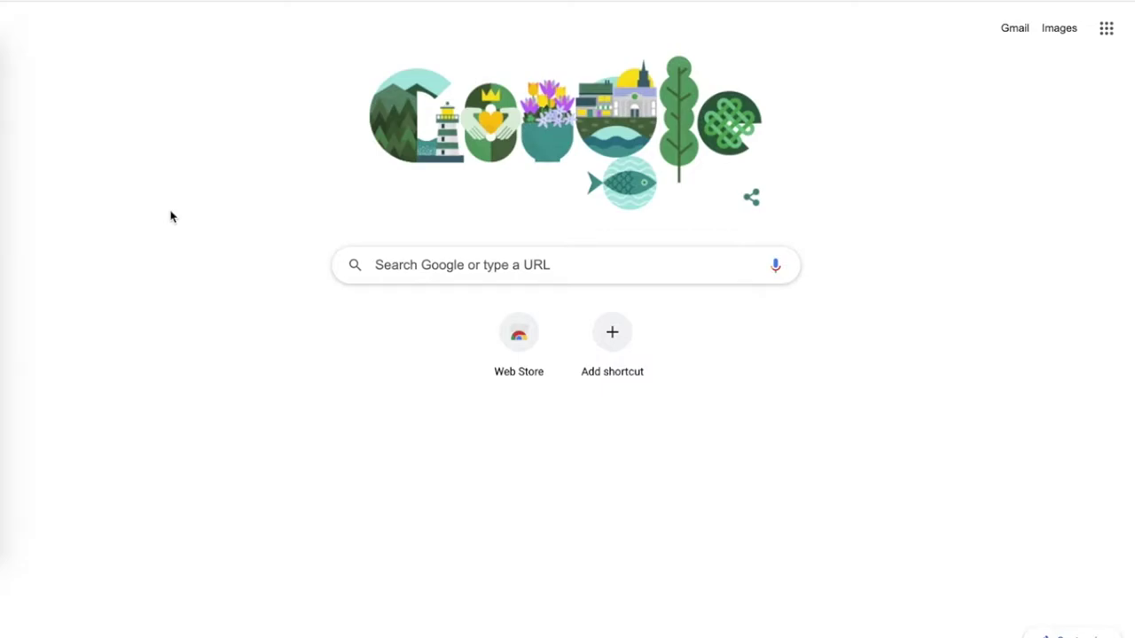
Load slcc.edu/apply in the browser.
text(slcc.edu/)
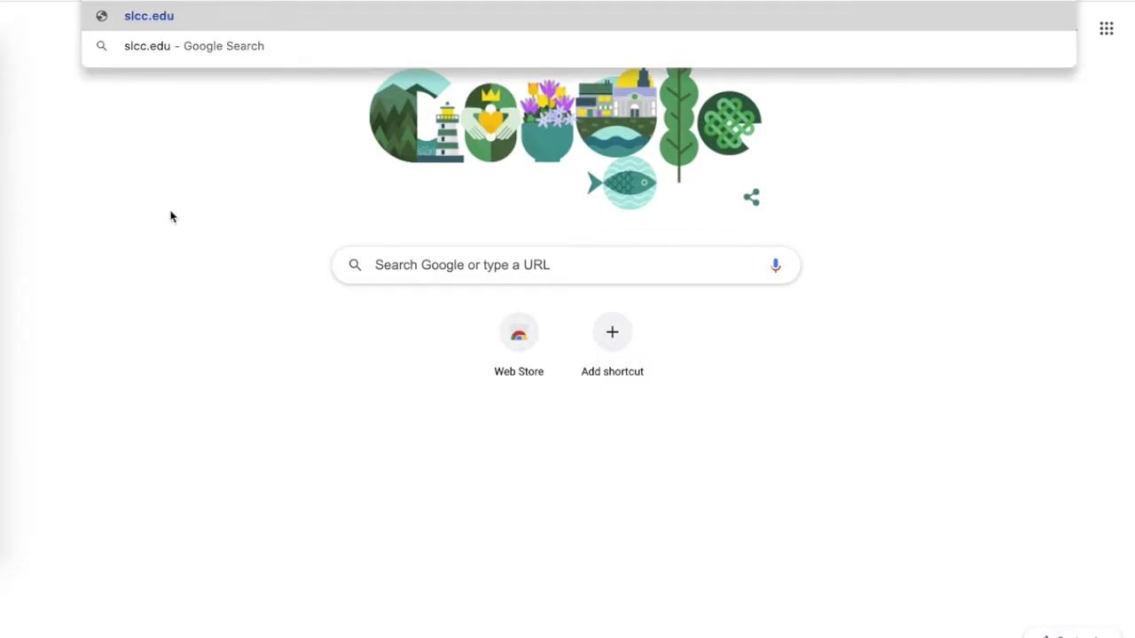
text(ap)
key(BackSpace)
text(pply)
key(Return)
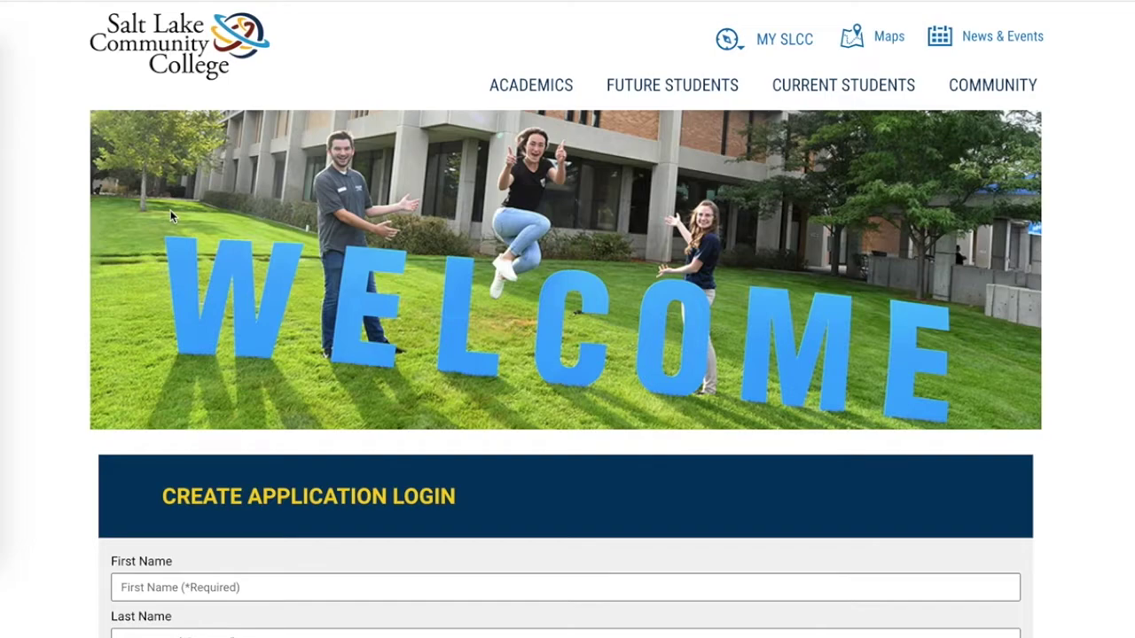
Go back to the application login page using Back to Login.
scroll(170, 210, down, 5)
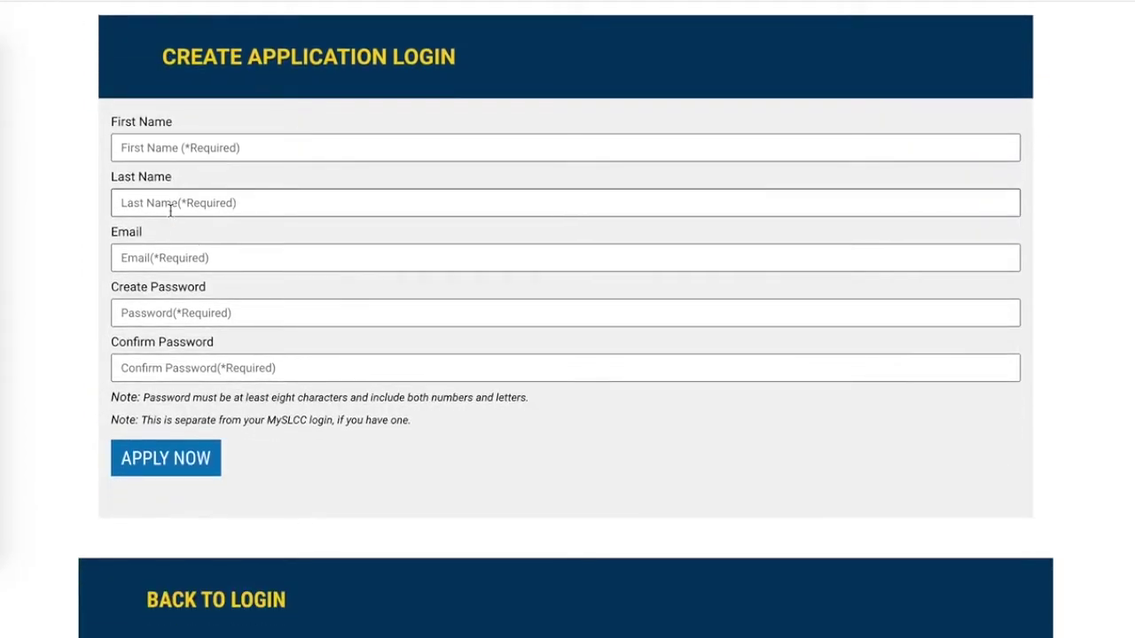
scroll(170, 210, down, 4)
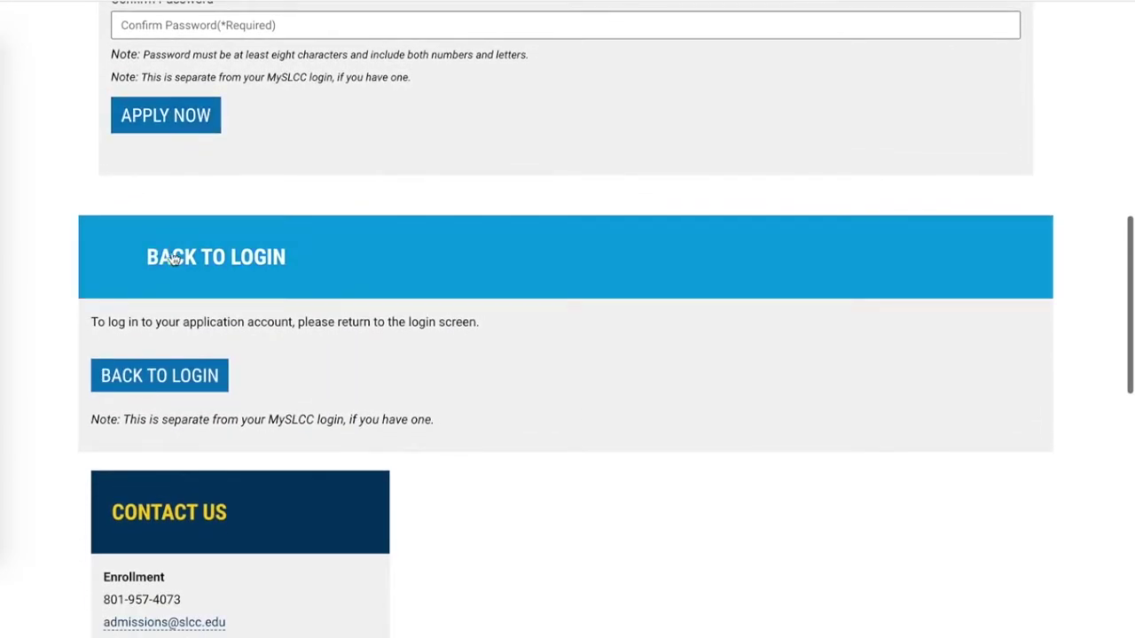
click(155, 377)
scroll(155, 388, down, 3)
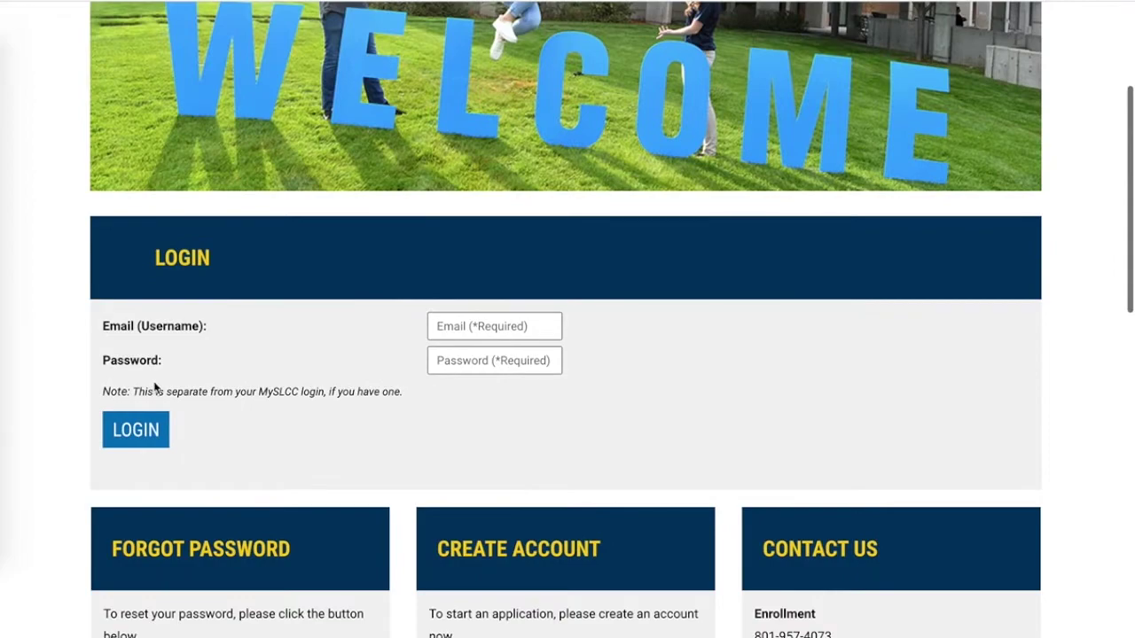
Log in with the account e-mail and password, declining Chrome's offer to save the password.
click(457, 316)
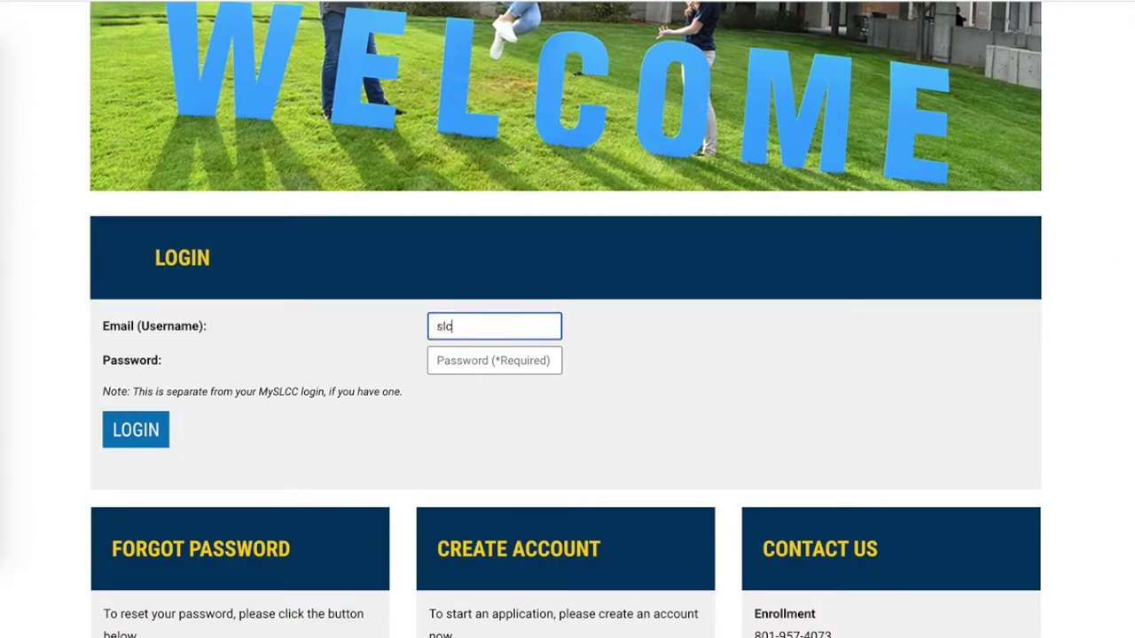
key(Tab)
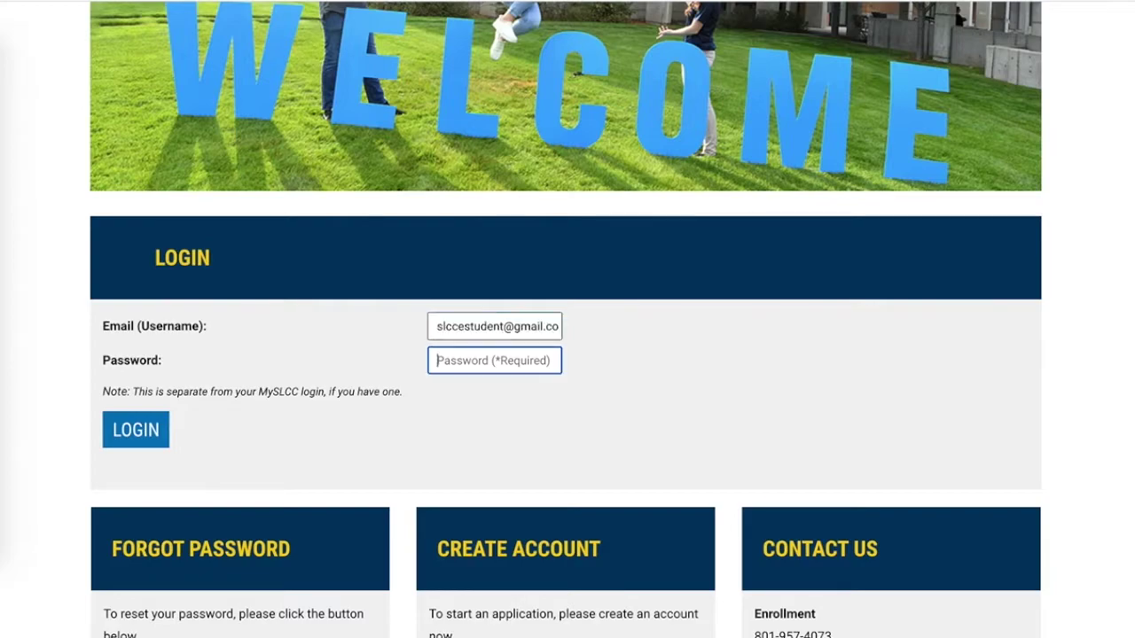
text(••••••)
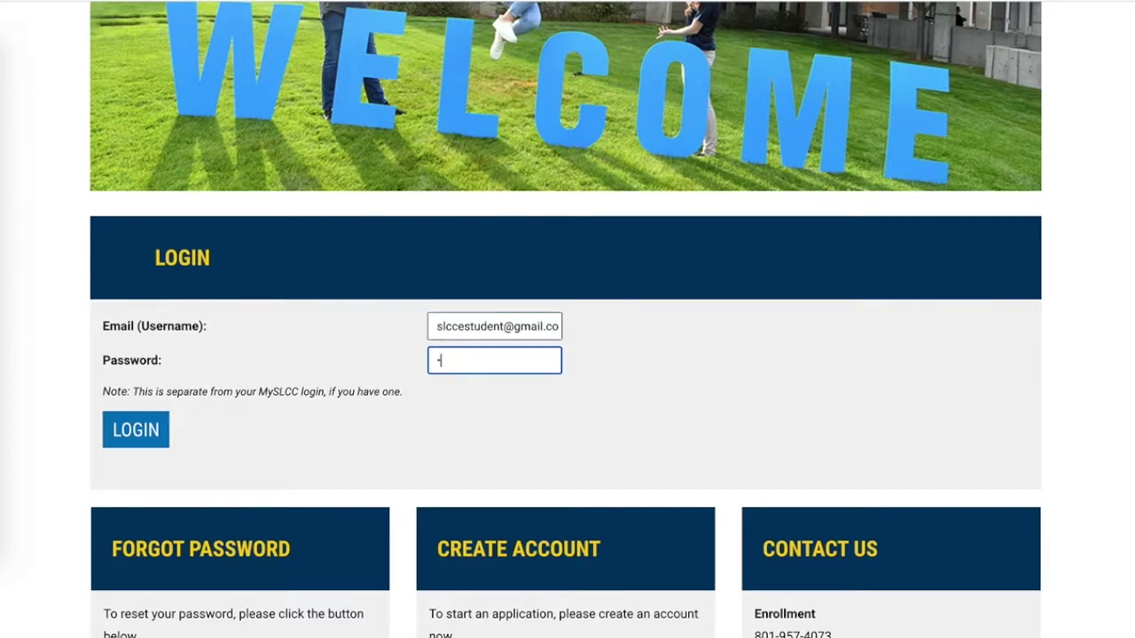
text(••••)
click(142, 441)
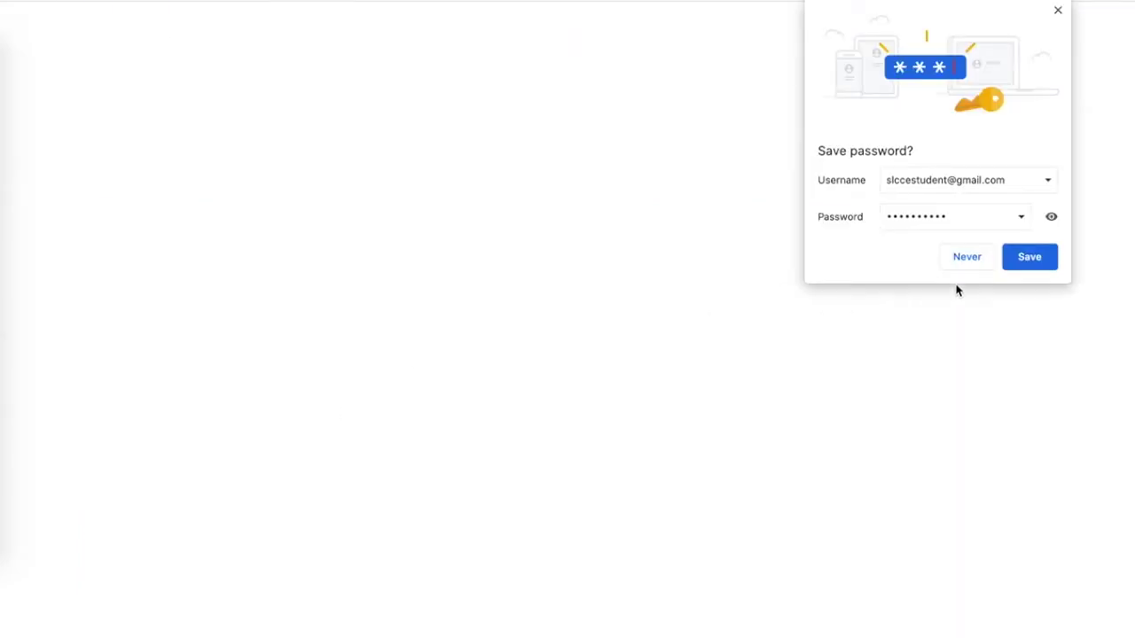
click(963, 269)
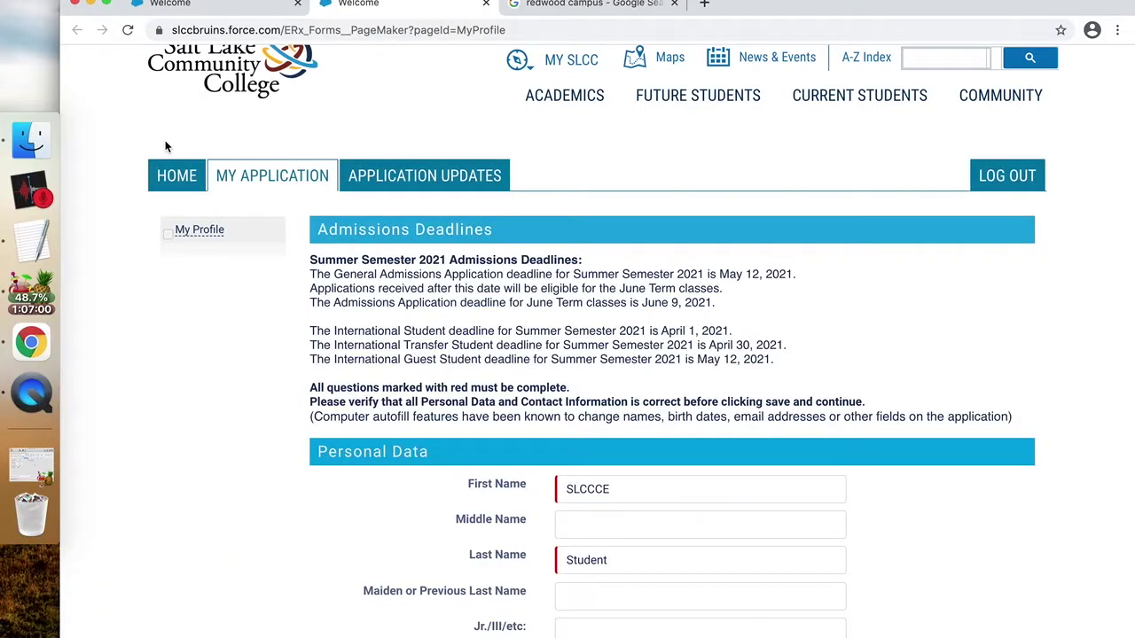
Enter the applicant's mobile phone number and agree to receive text messages.
scroll(165, 142, down, 1)
scroll(165, 140, down, 5)
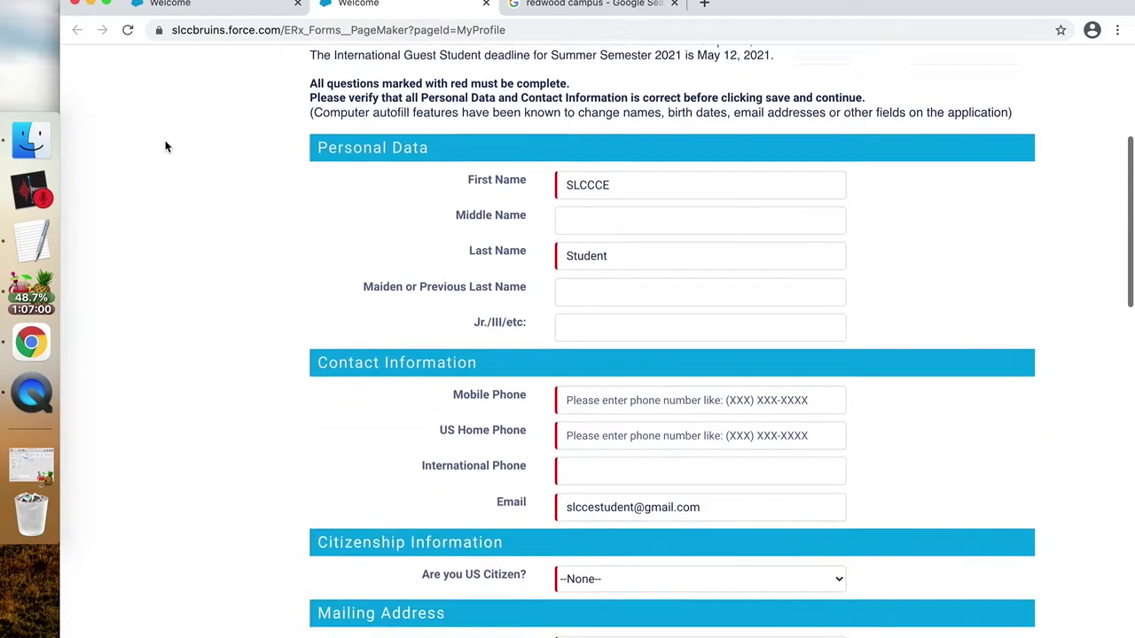
click(611, 314)
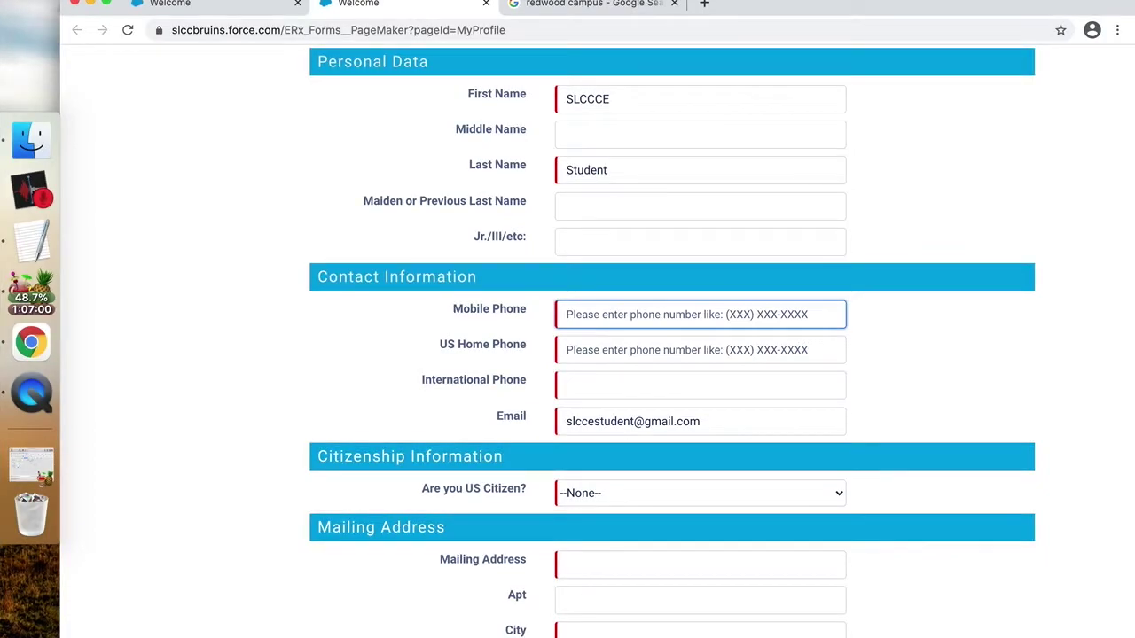
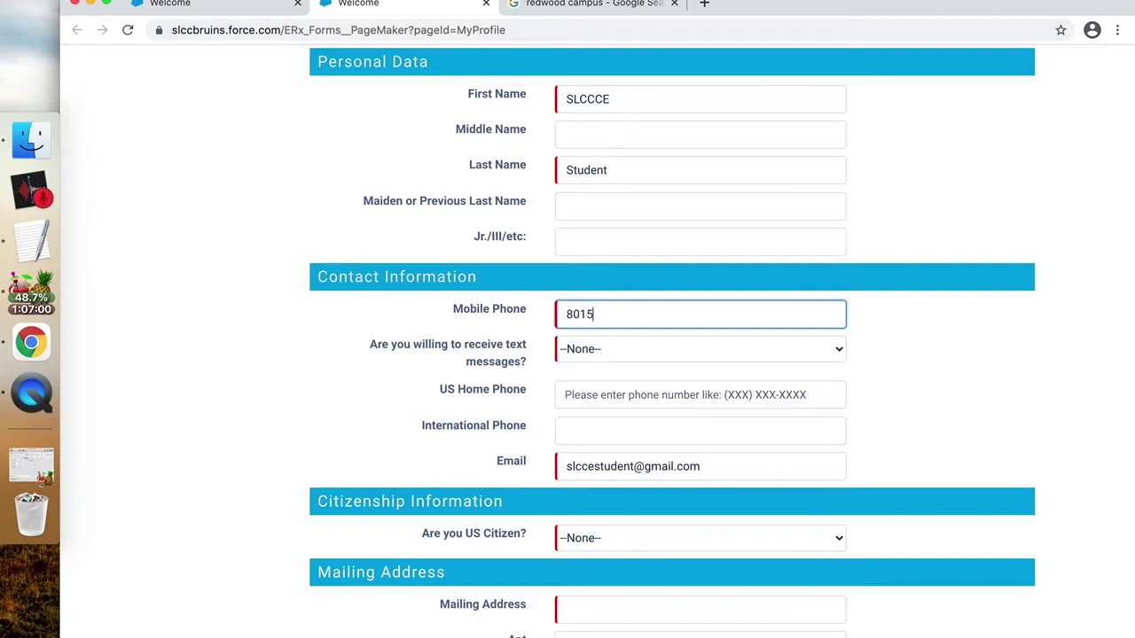
click(618, 346)
click(618, 367)
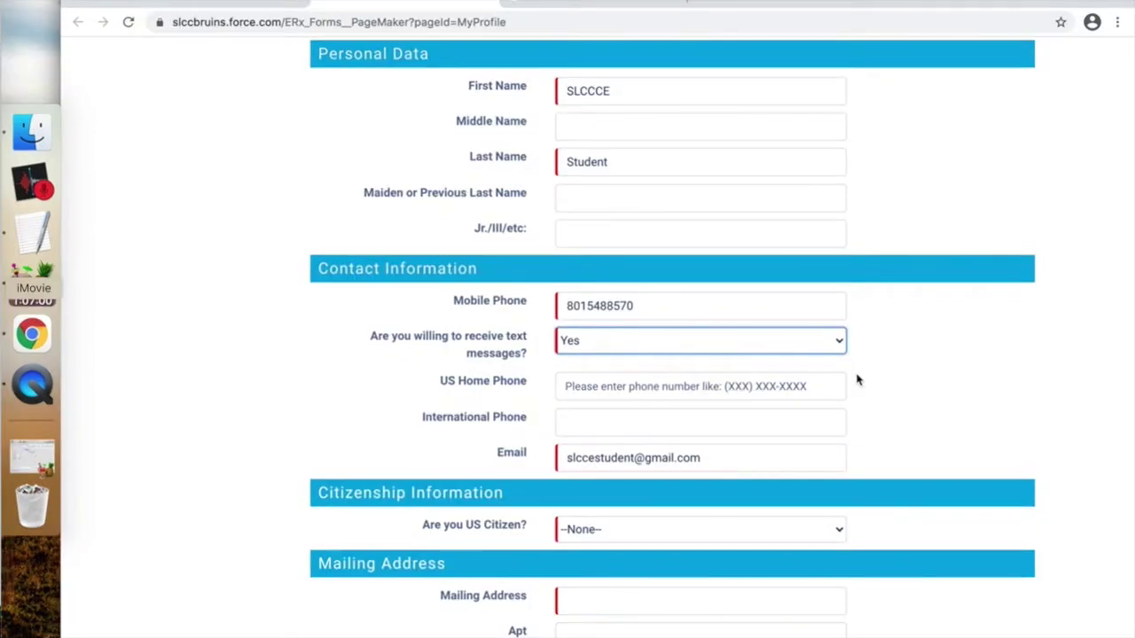
Answer Yes to US citizenship and enter the mailing street address and city.
scroll(857, 382, down, 3)
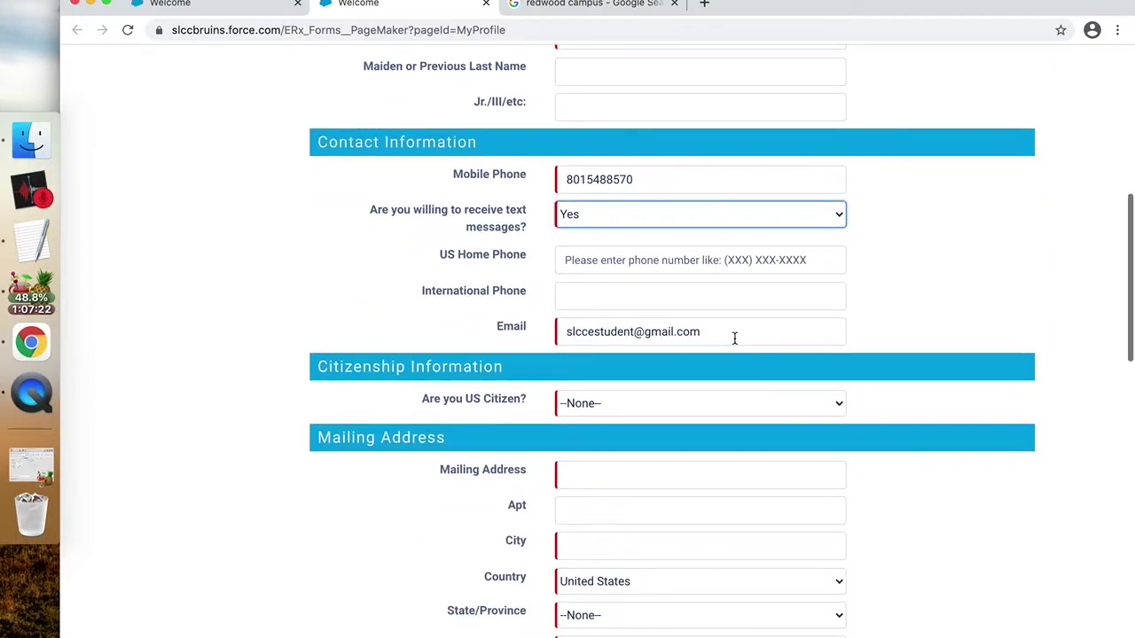
scroll(734, 338, down, 3)
click(666, 258)
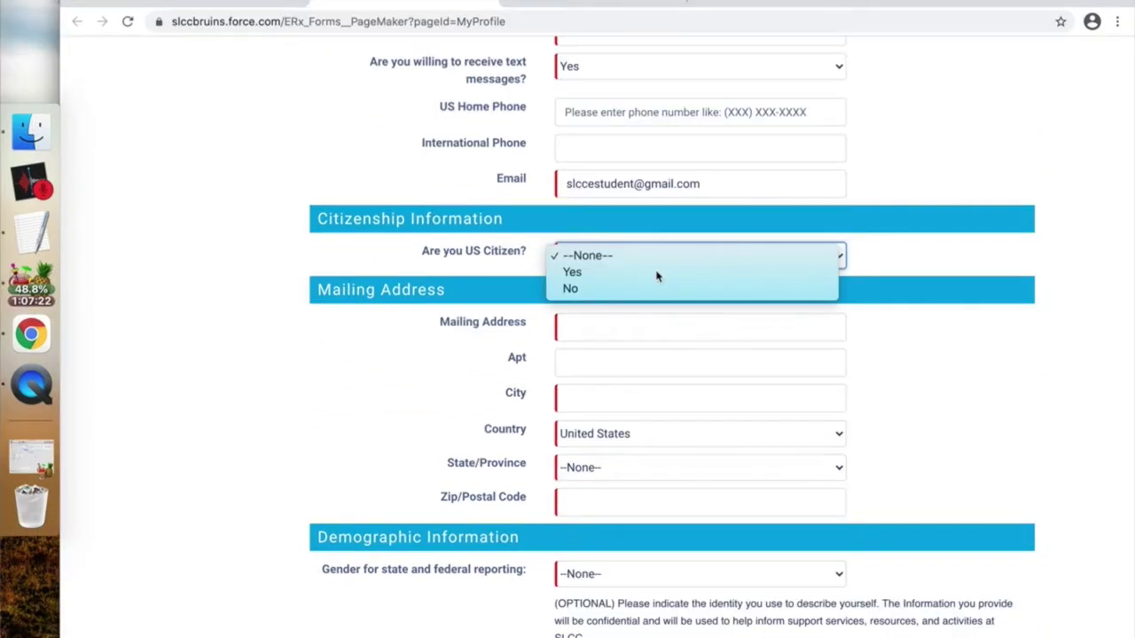
click(656, 273)
click(756, 331)
click(659, 316)
text(Tayl)
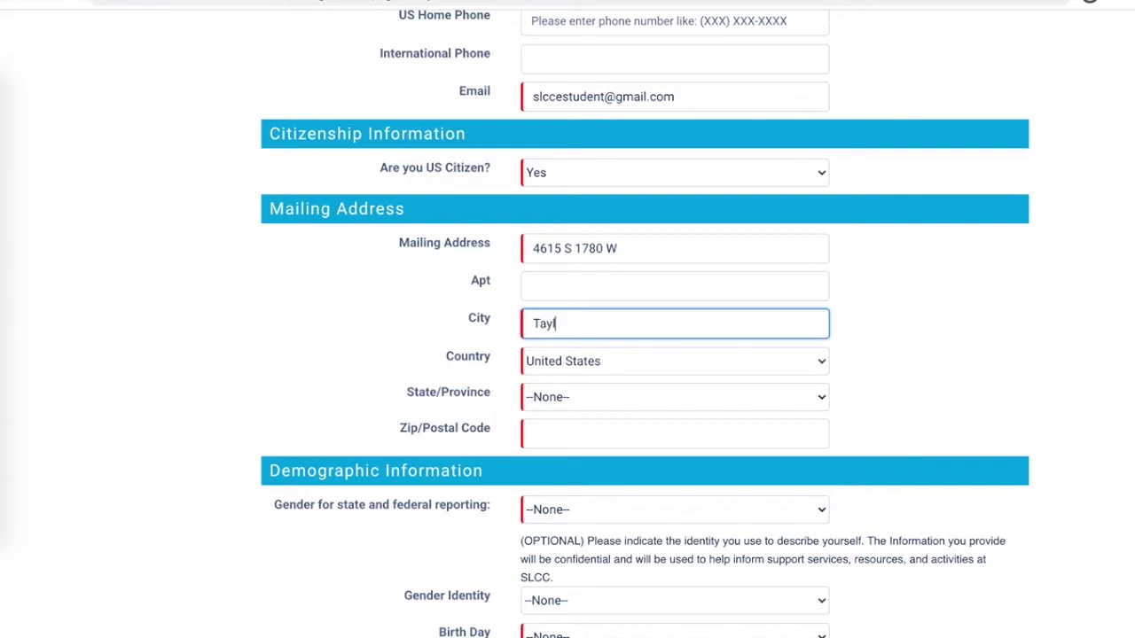
text(orsville)
Keep United States as the country, pick the state, and enter the ZIP code.
click(657, 360)
click(657, 360)
click(669, 396)
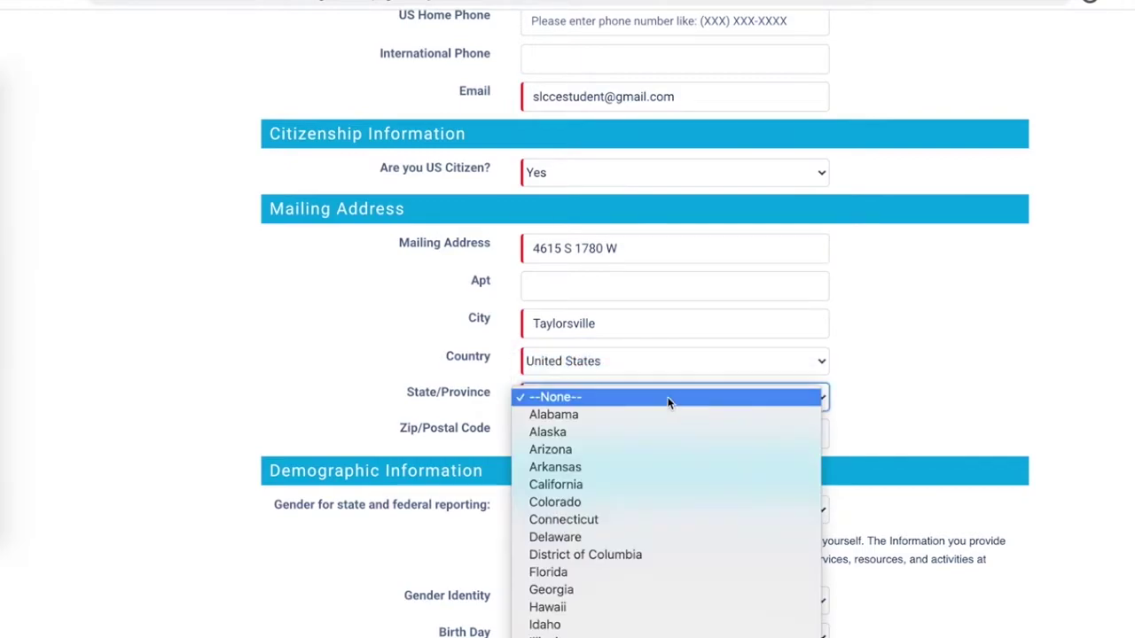
scroll(666, 397, down, 10)
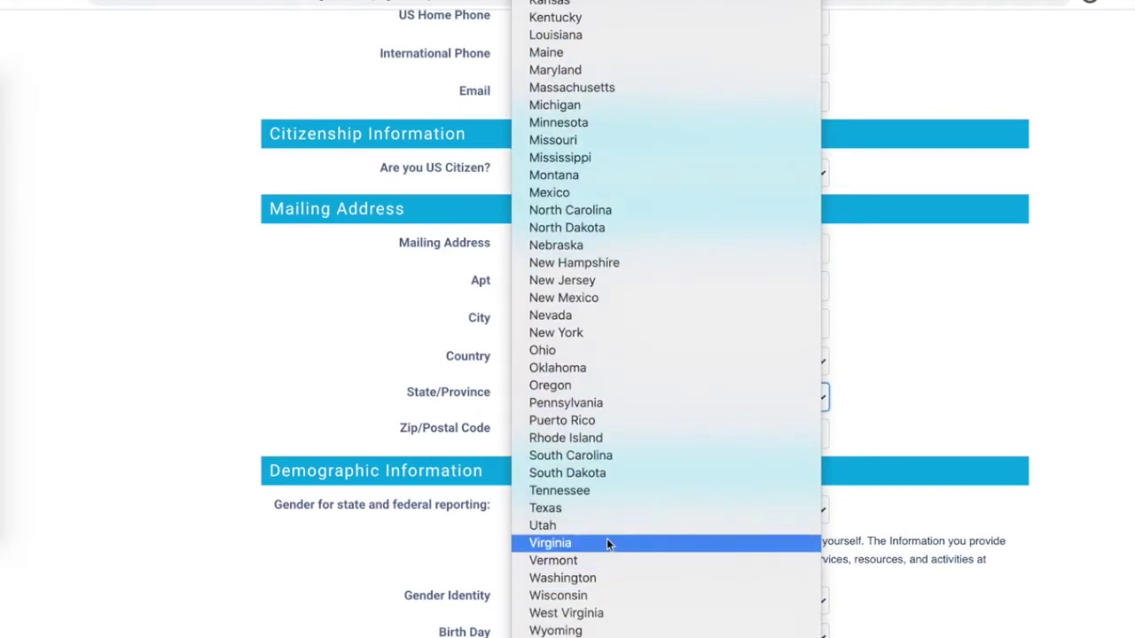
click(604, 530)
click(587, 431)
text(84123)
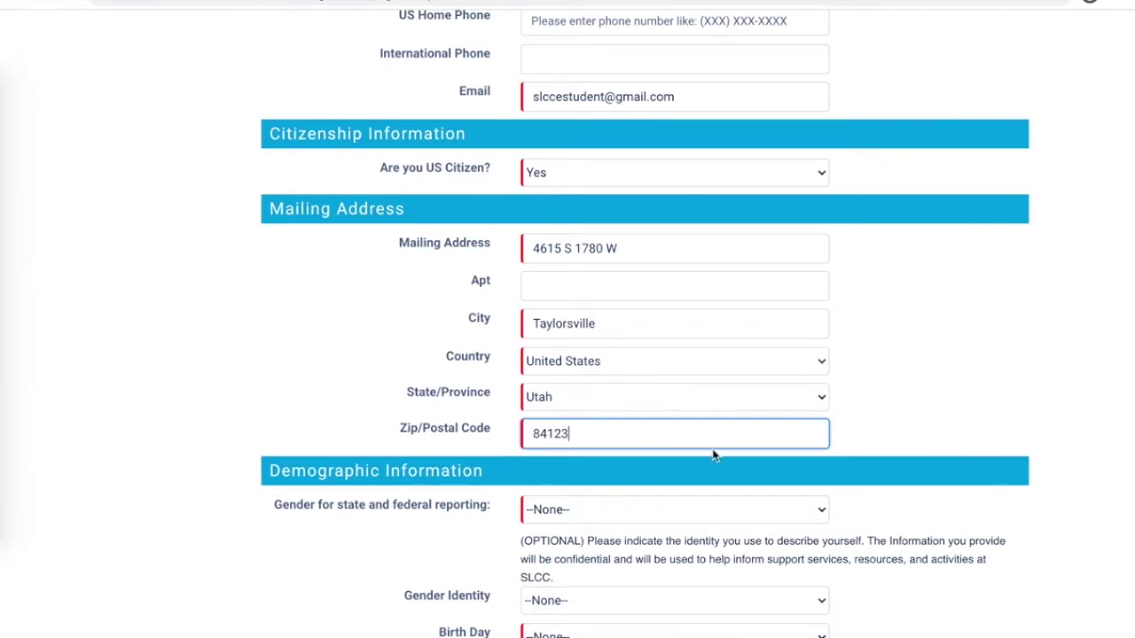
scroll(793, 453, down, 2)
scroll(793, 459, down, 1)
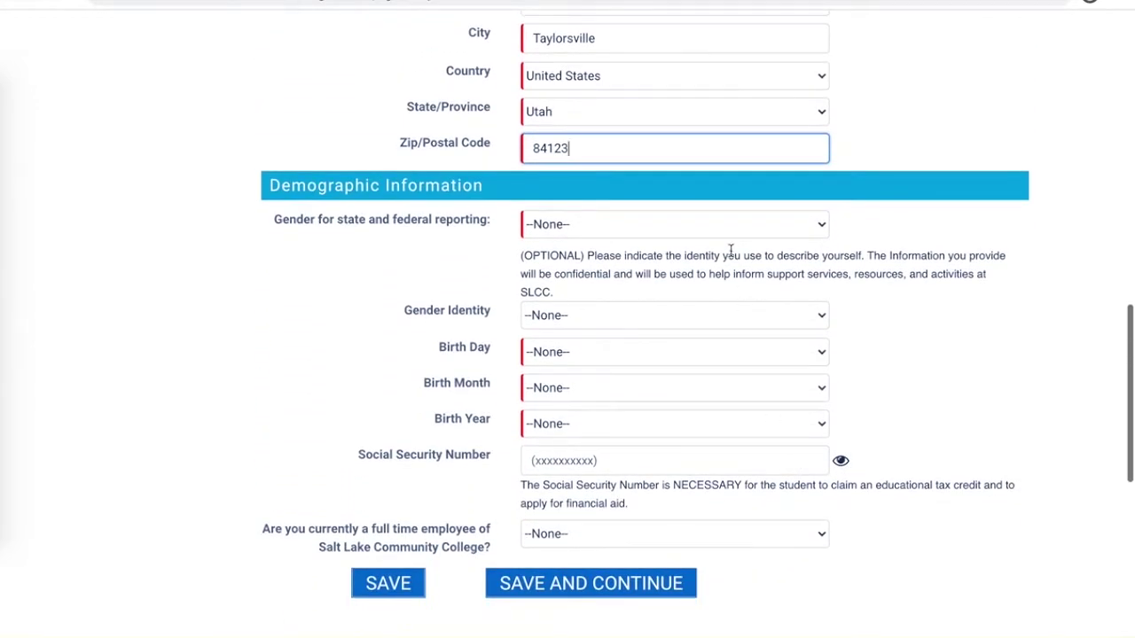
Set reporting gender to Male, Gender Identity to Prefer not to answer, birth date 1 January 2002.
click(706, 229)
click(706, 242)
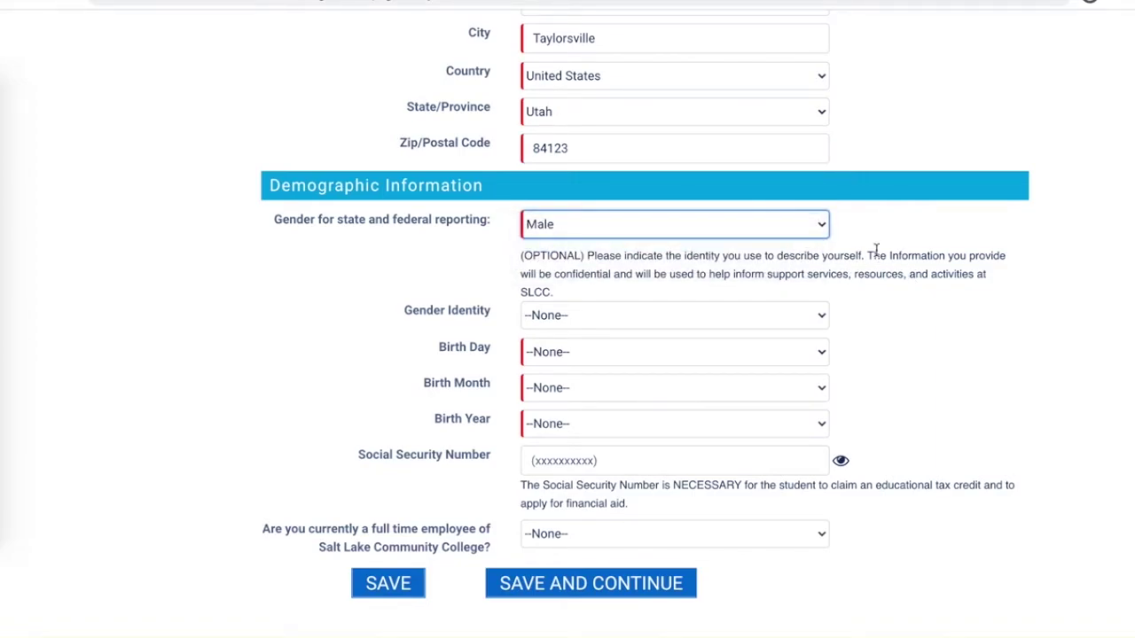
click(768, 319)
click(764, 401)
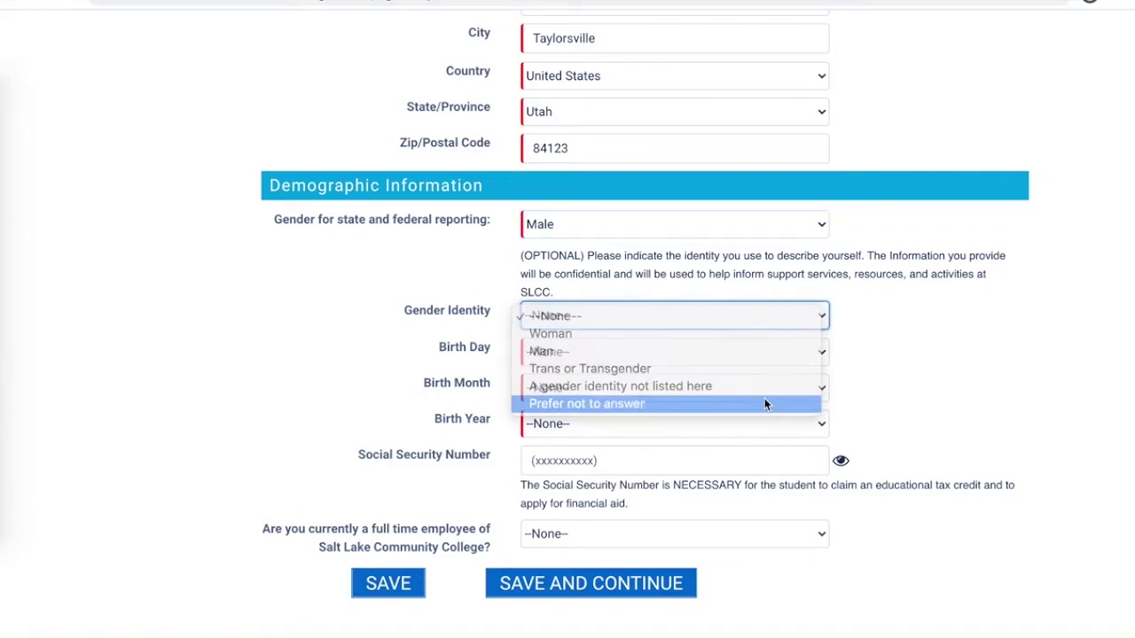
click(746, 351)
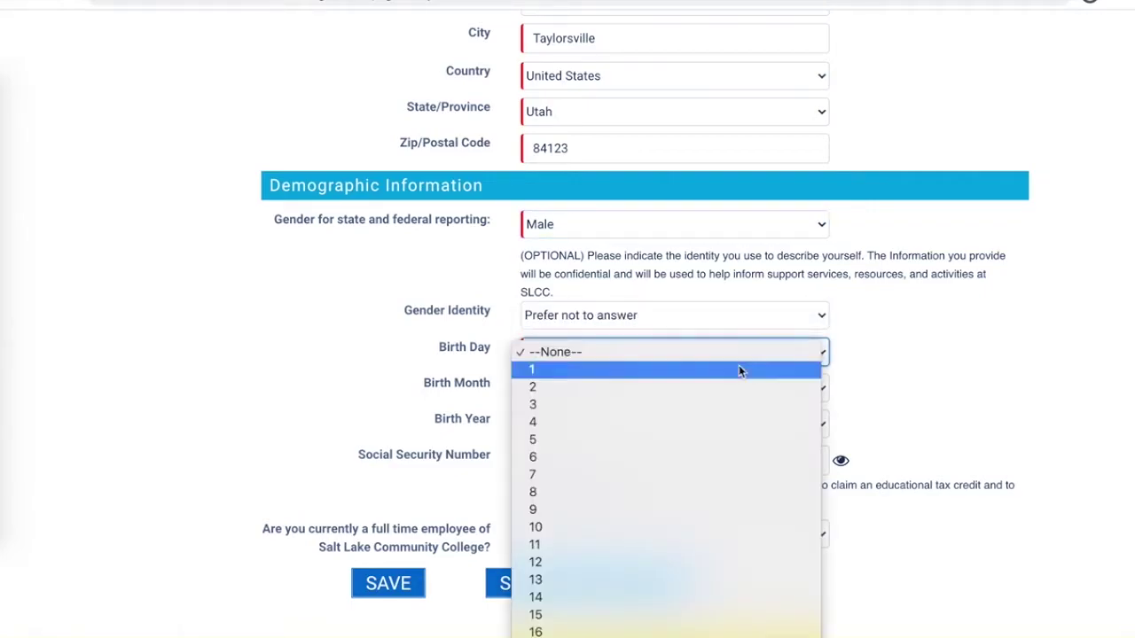
click(738, 369)
click(731, 388)
click(724, 406)
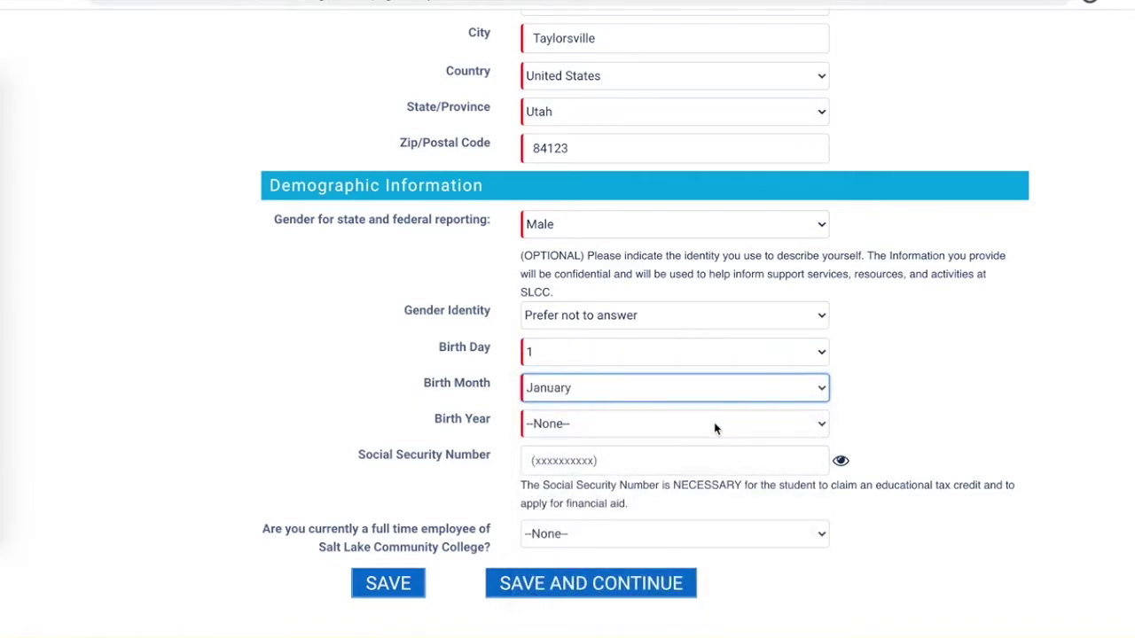
click(708, 429)
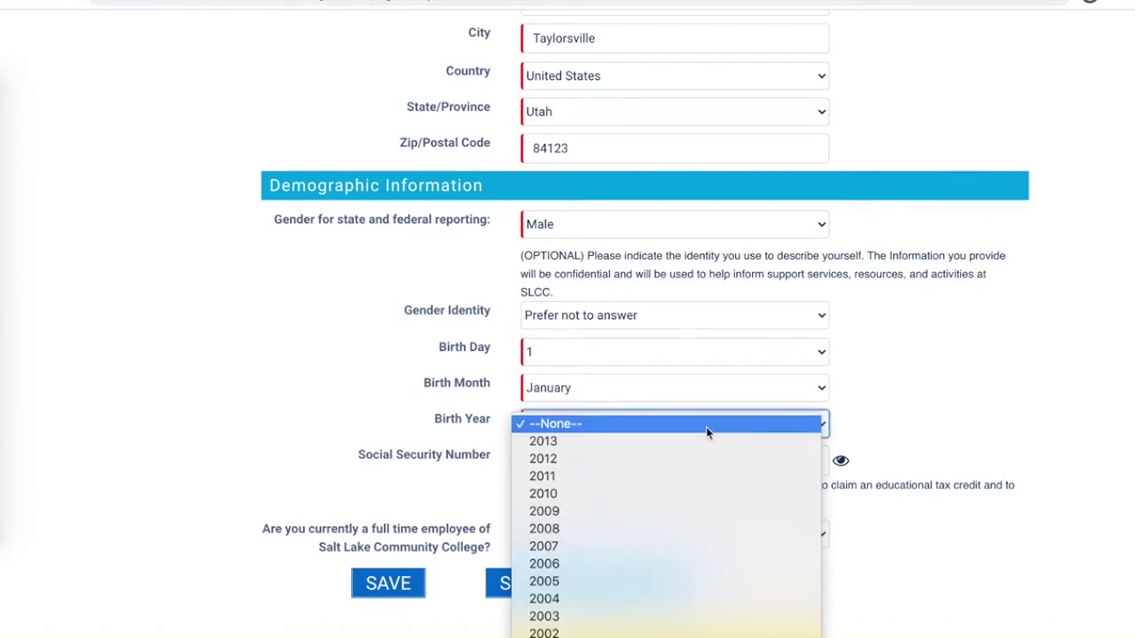
click(647, 632)
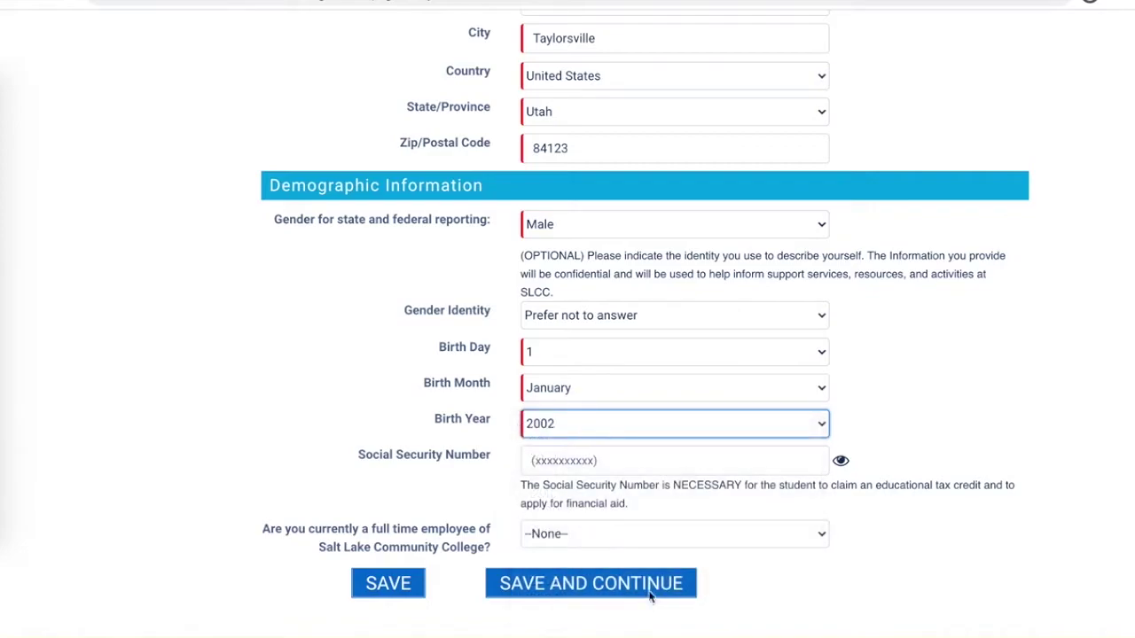
Answer No to being a full-time SLCC employee and save the demographics.
click(651, 459)
scroll(869, 476, down, 1)
scroll(869, 476, down, 2)
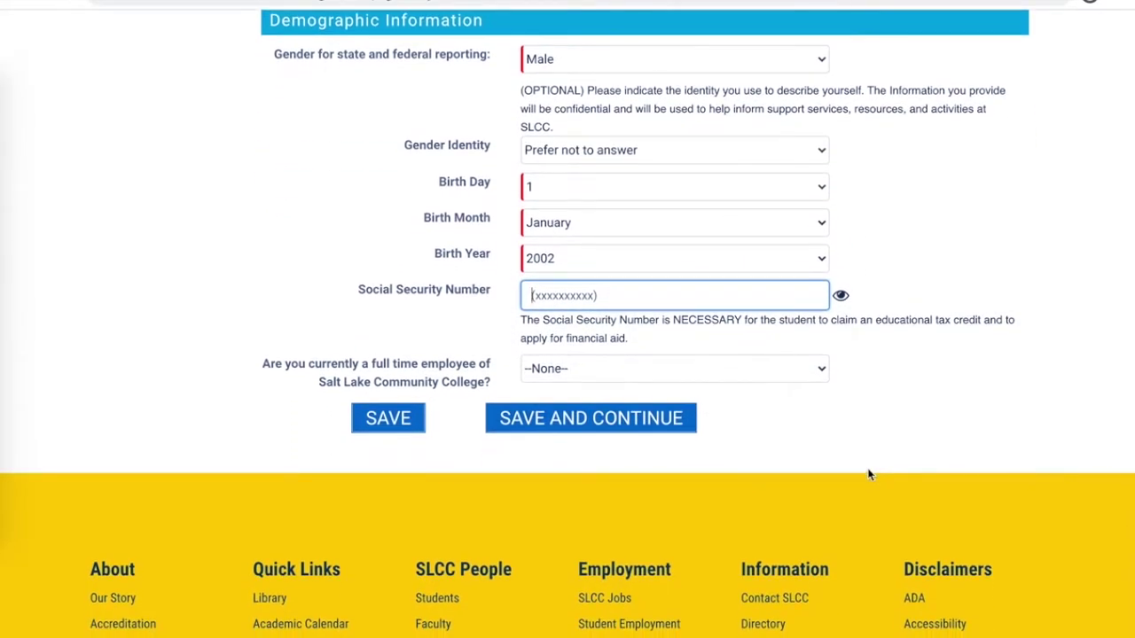
click(840, 298)
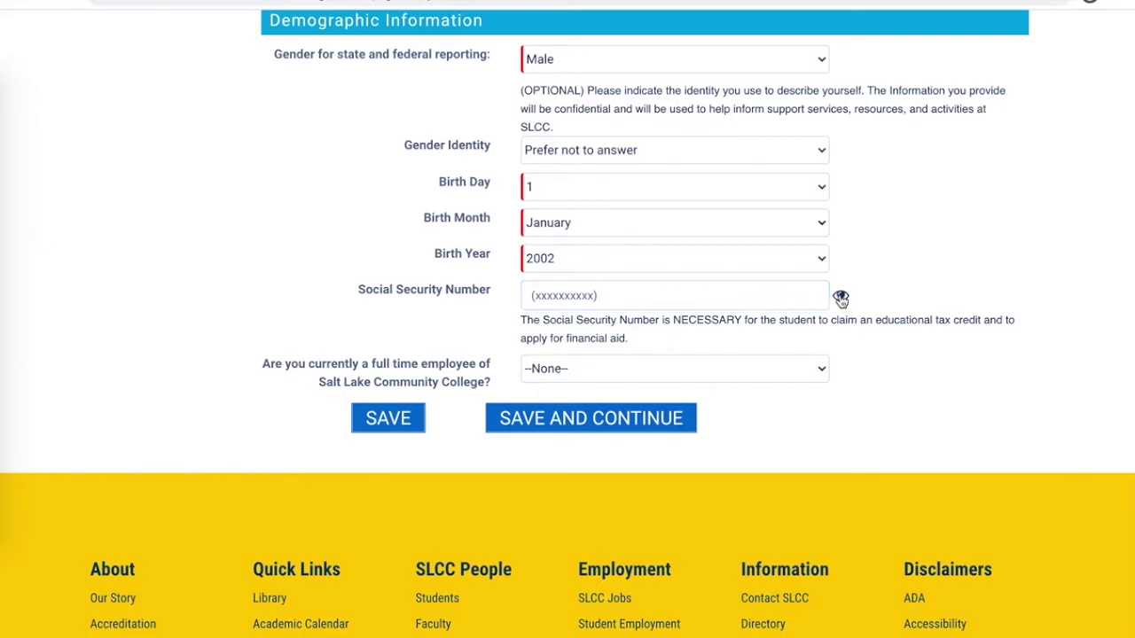
click(756, 363)
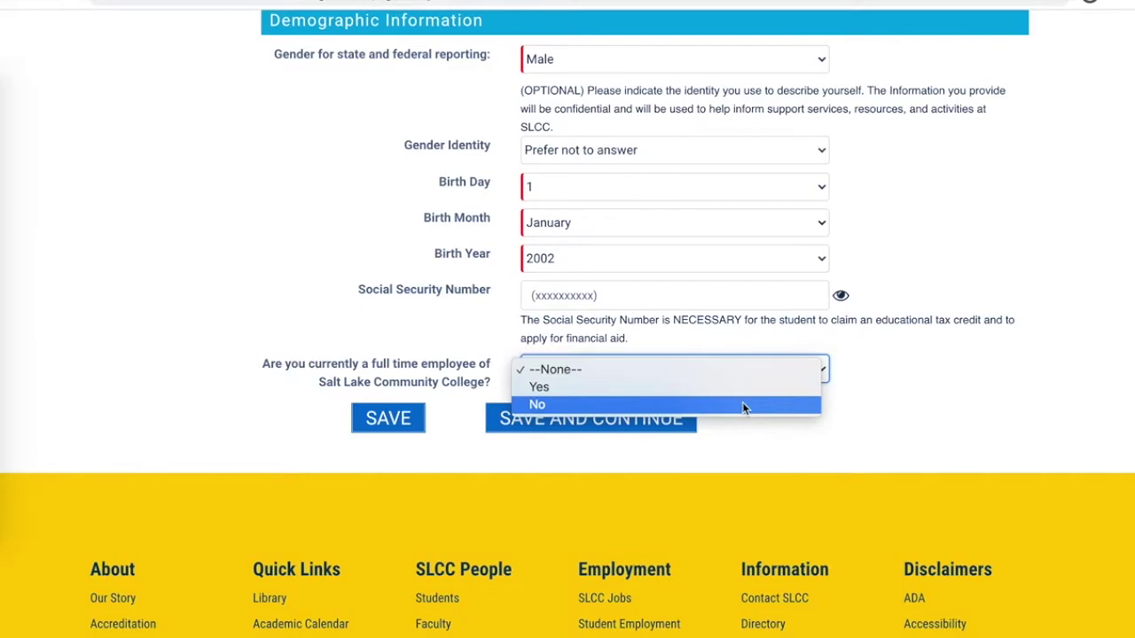
click(742, 404)
click(659, 427)
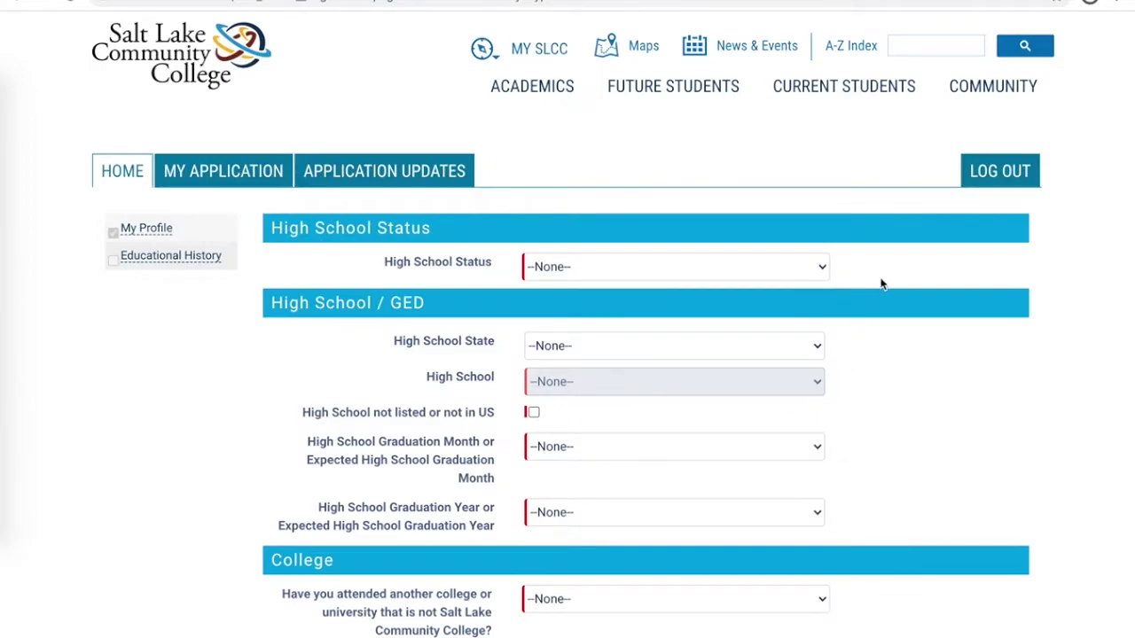
Set High School Status to Currently attending HS and the high school state to UT.
click(806, 268)
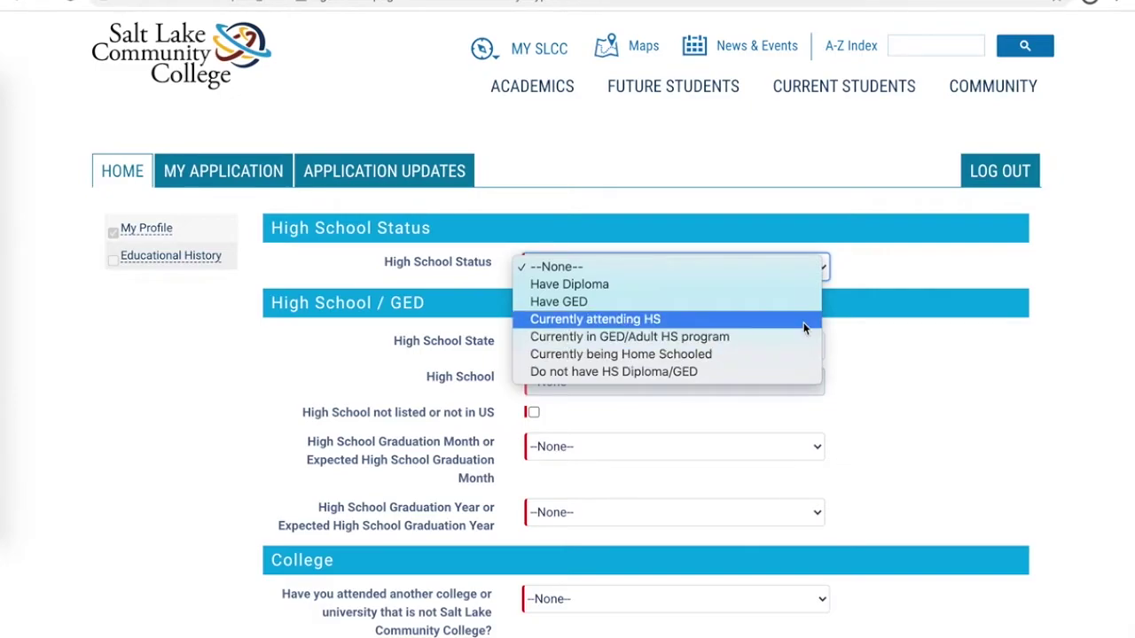
click(803, 317)
scroll(906, 328, down, 1)
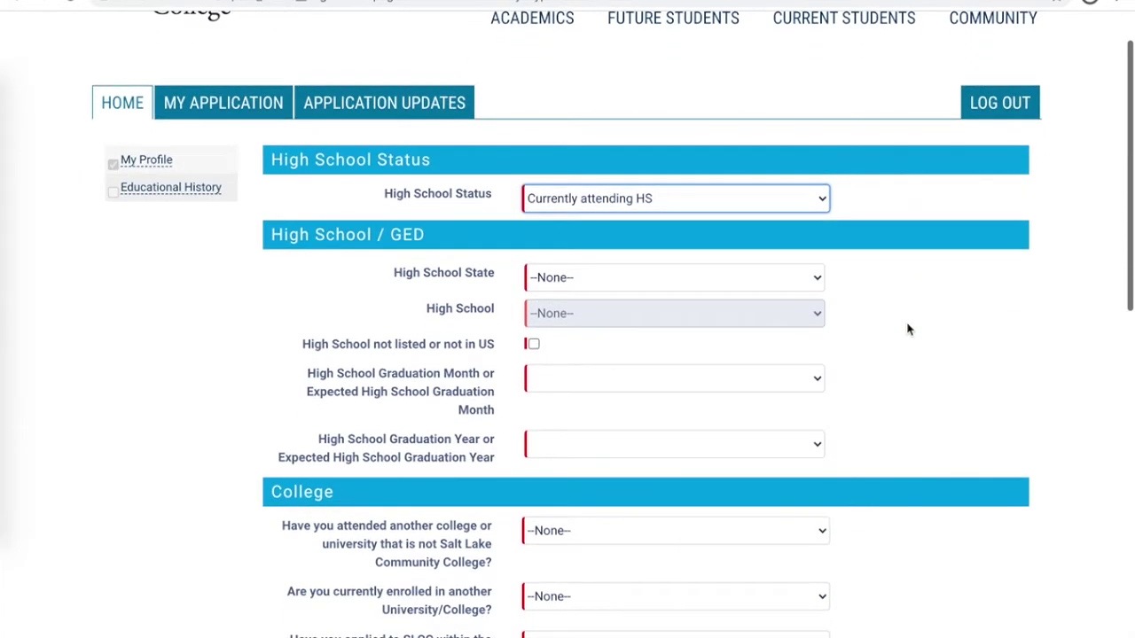
click(815, 280)
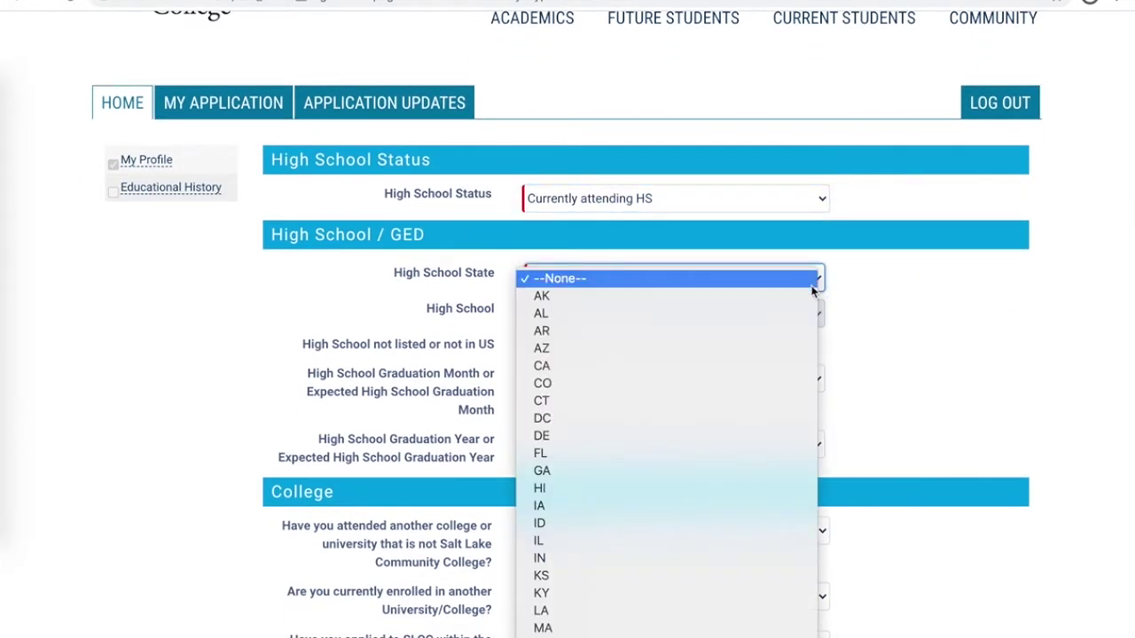
scroll(814, 289, down, 3)
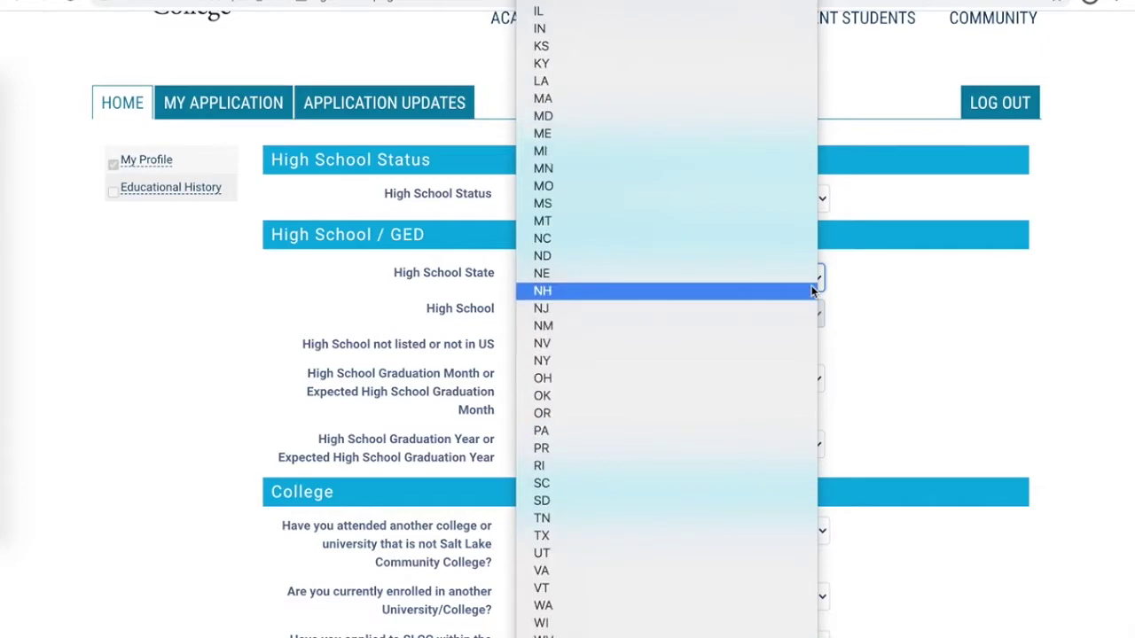
click(741, 552)
Choose Copper Hills High School from the list of Utah high schools.
scroll(916, 403, down, 1)
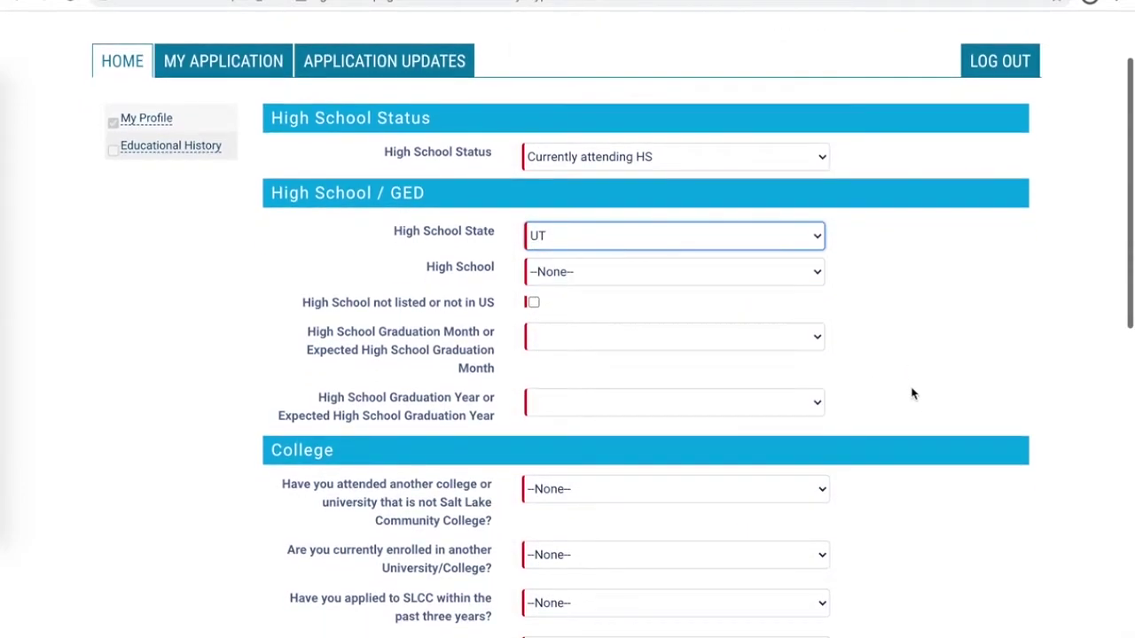
click(809, 274)
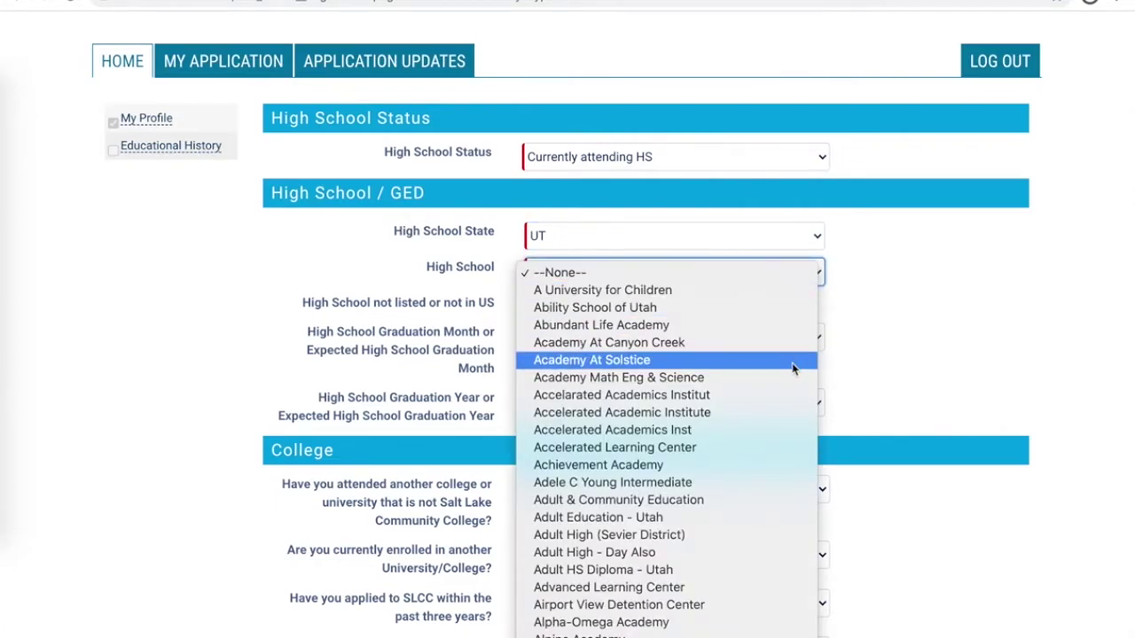
scroll(791, 362, down, 8)
scroll(792, 368, down, 10)
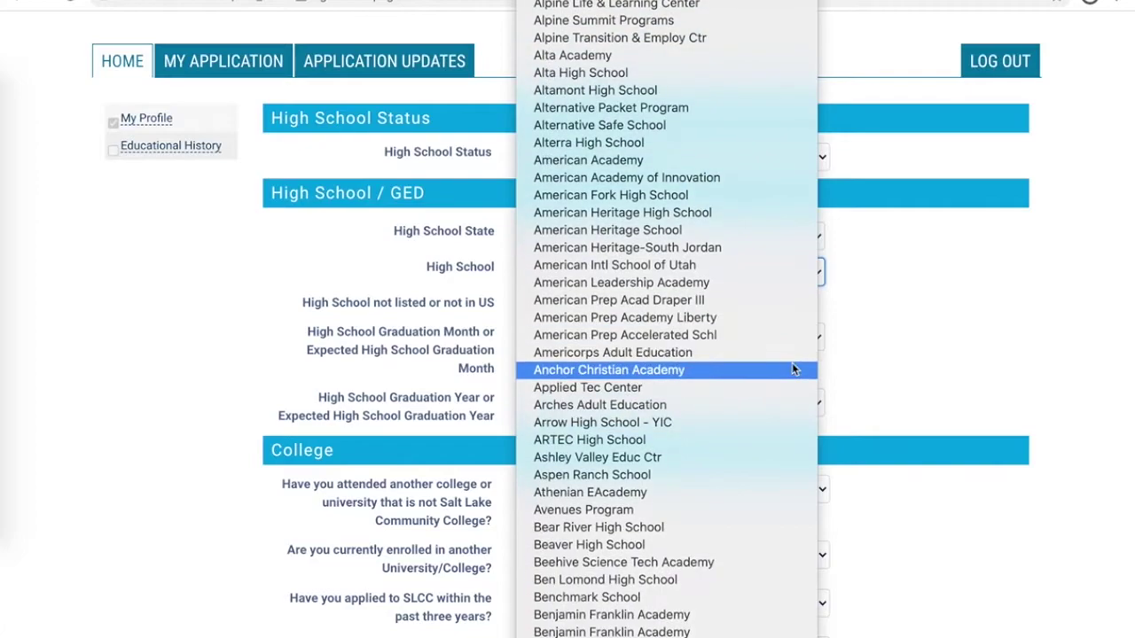
scroll(791, 367, down, 10)
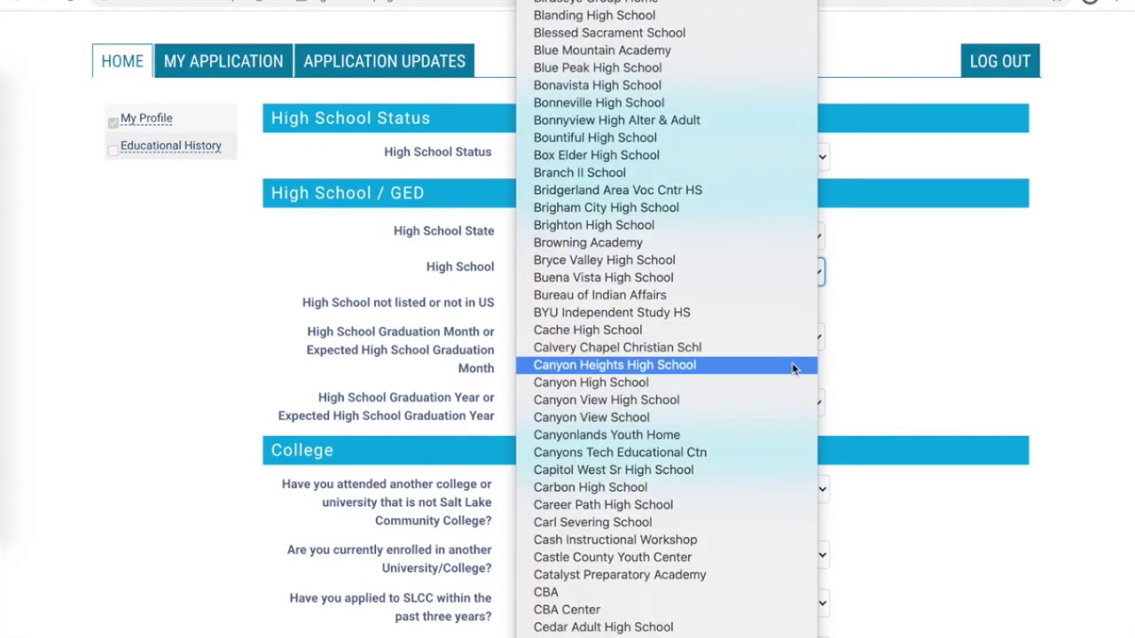
scroll(792, 367, down, 5)
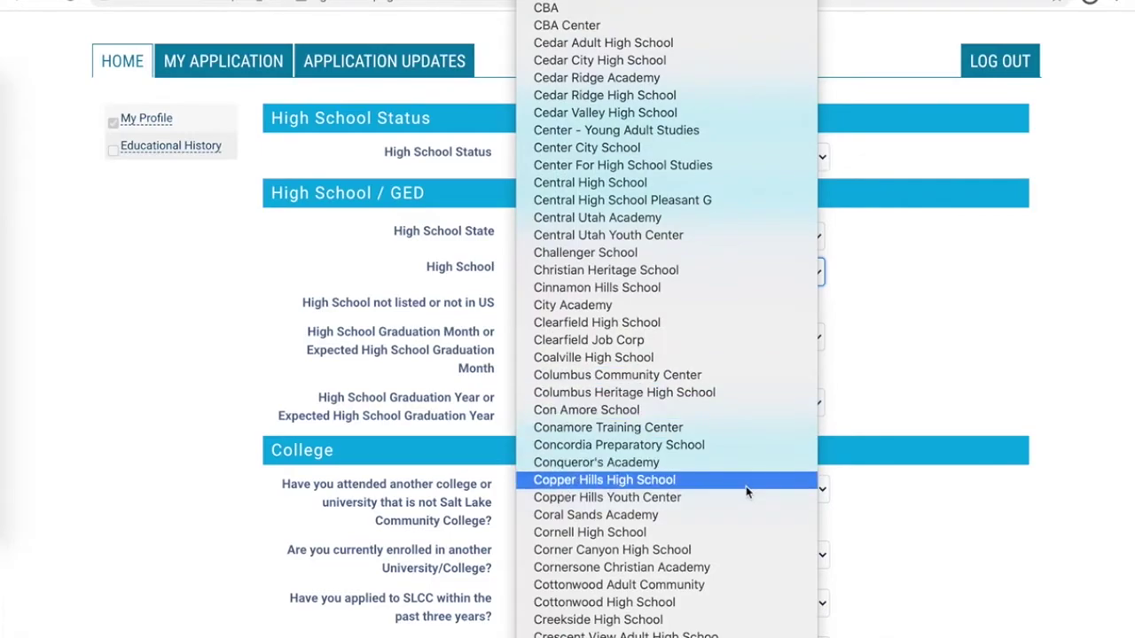
click(744, 483)
Set the high school graduation date to May 2021.
scroll(933, 384, down, 2)
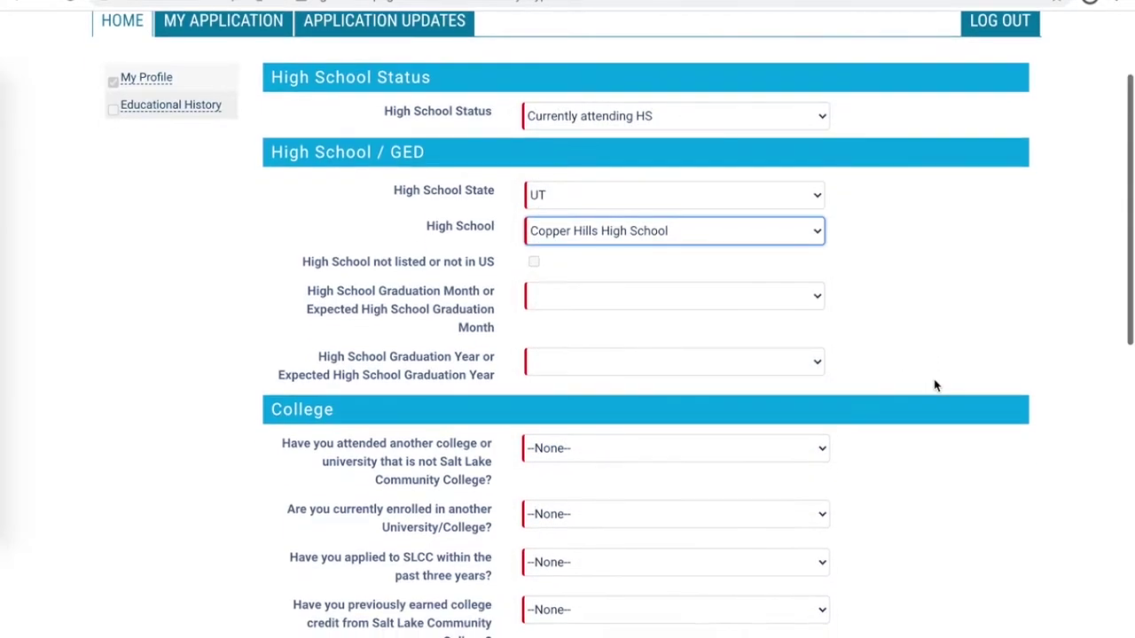
click(794, 268)
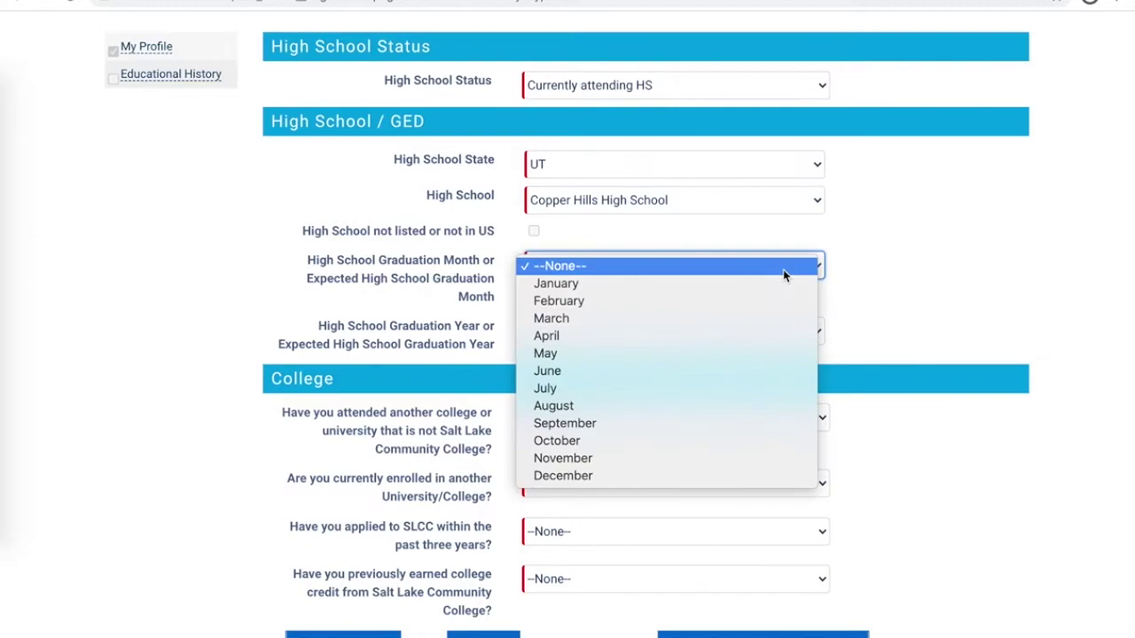
click(760, 354)
click(738, 328)
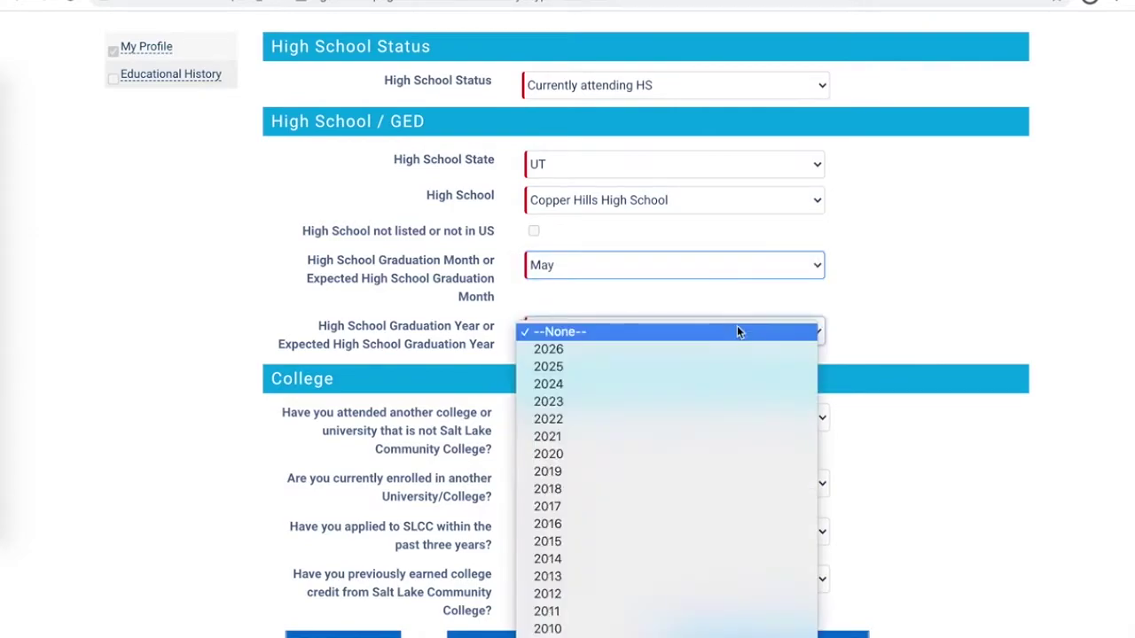
click(724, 437)
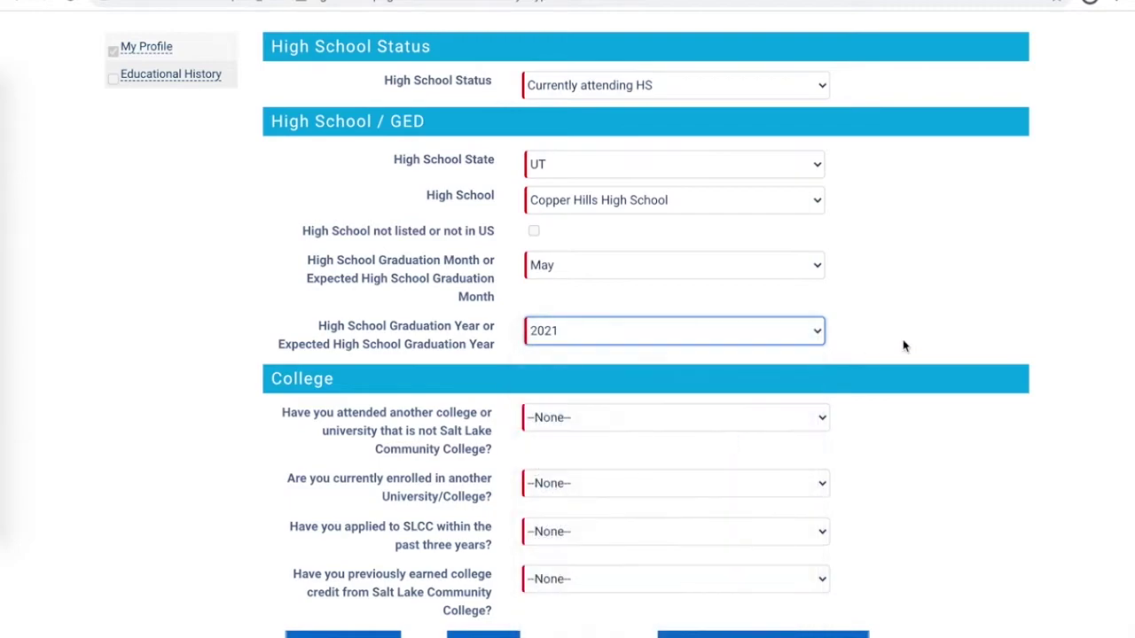
scroll(918, 346, down, 3)
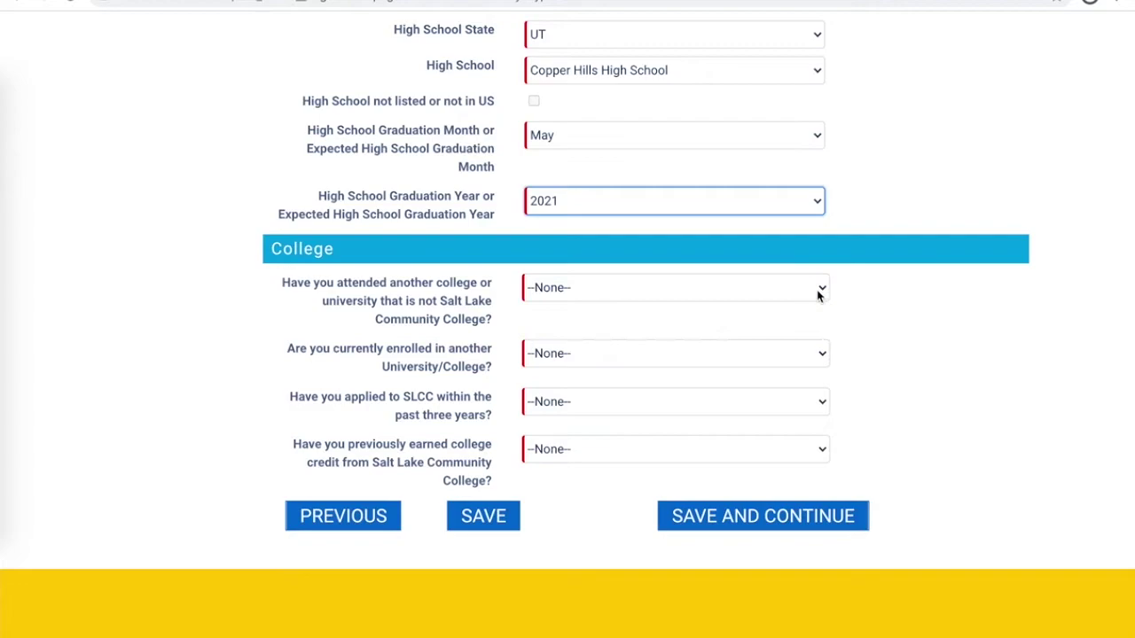
Answer No to attending another college, being enrolled elsewhere, and applying to SLCC recently.
click(818, 290)
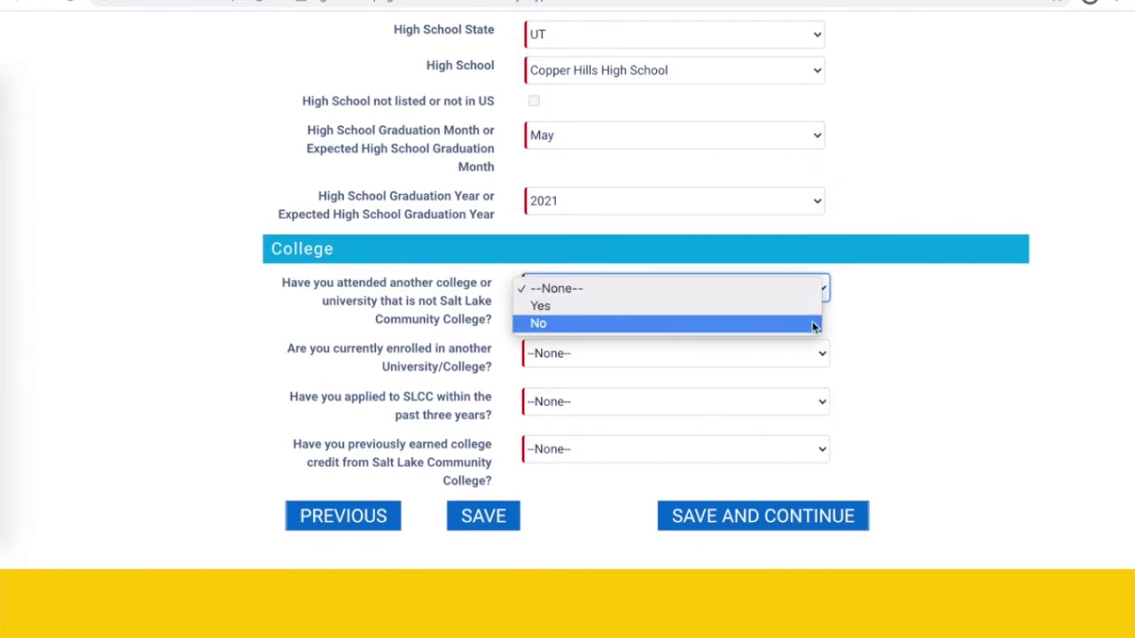
click(815, 325)
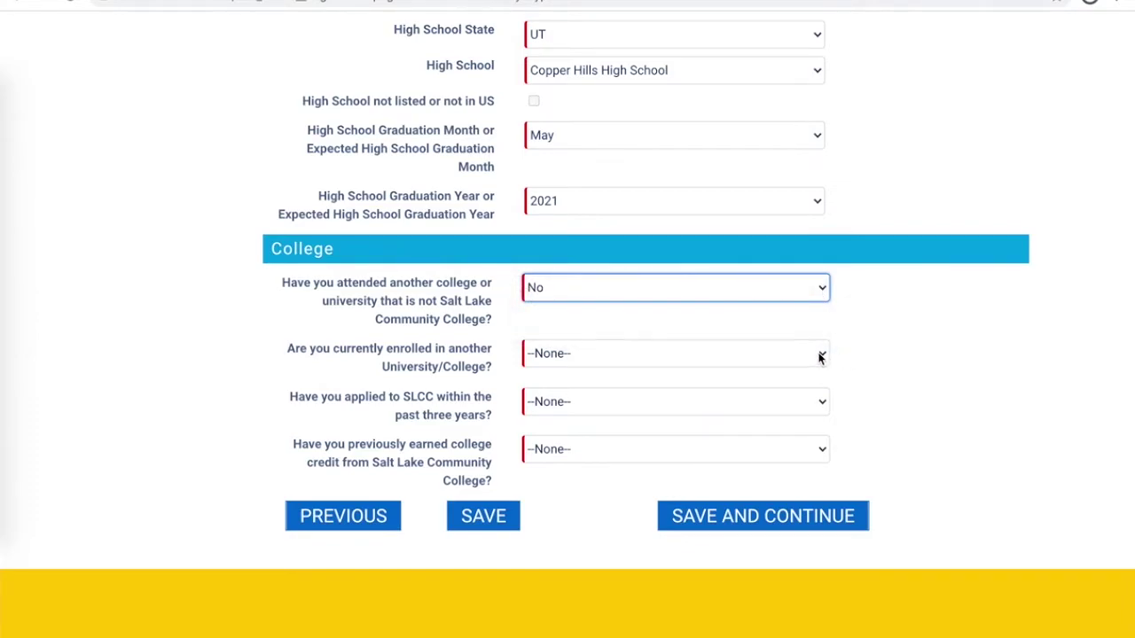
click(823, 355)
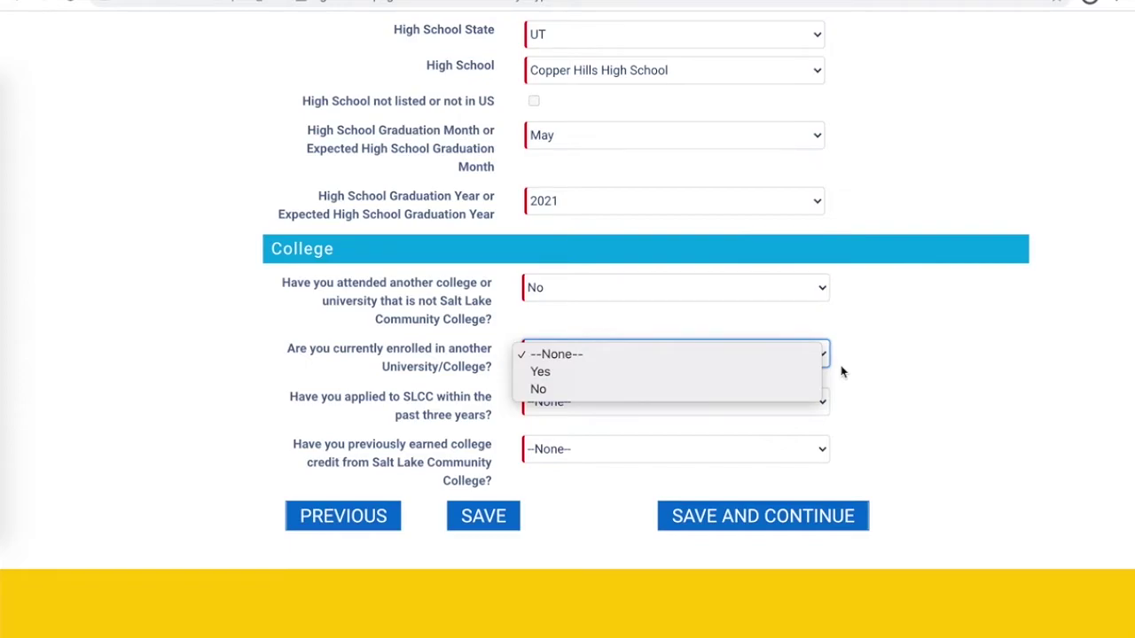
click(805, 392)
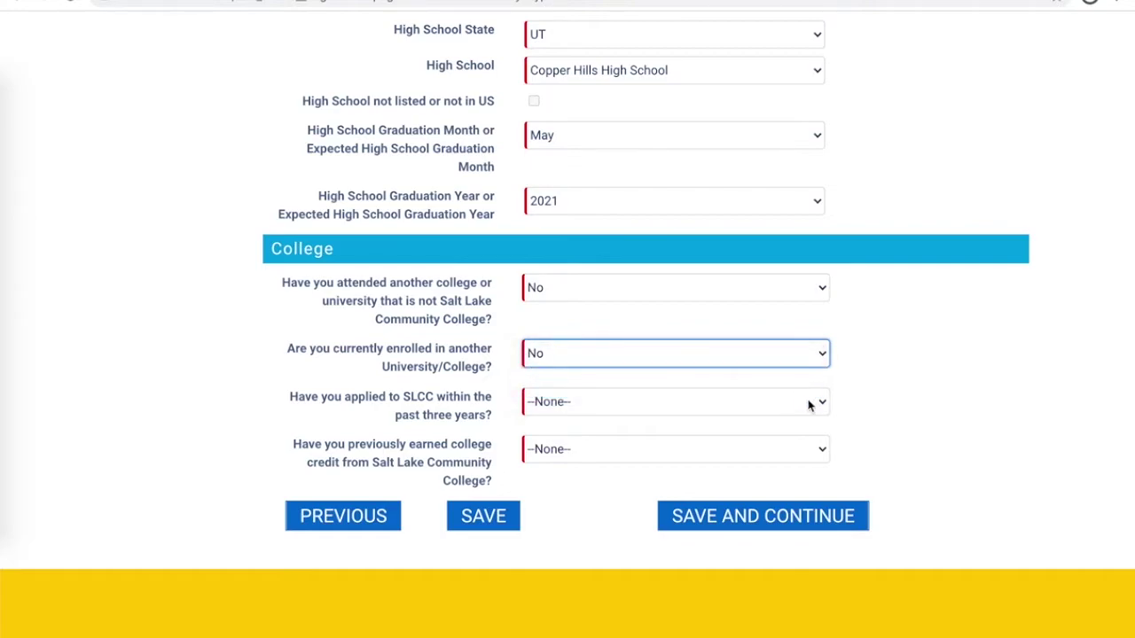
click(812, 412)
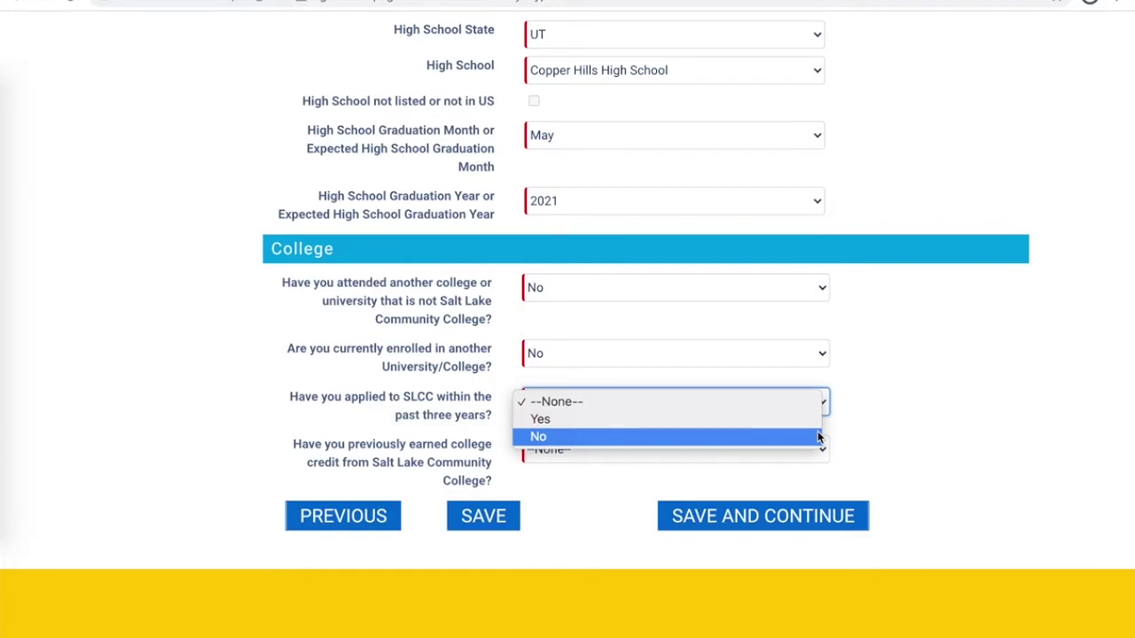
click(819, 437)
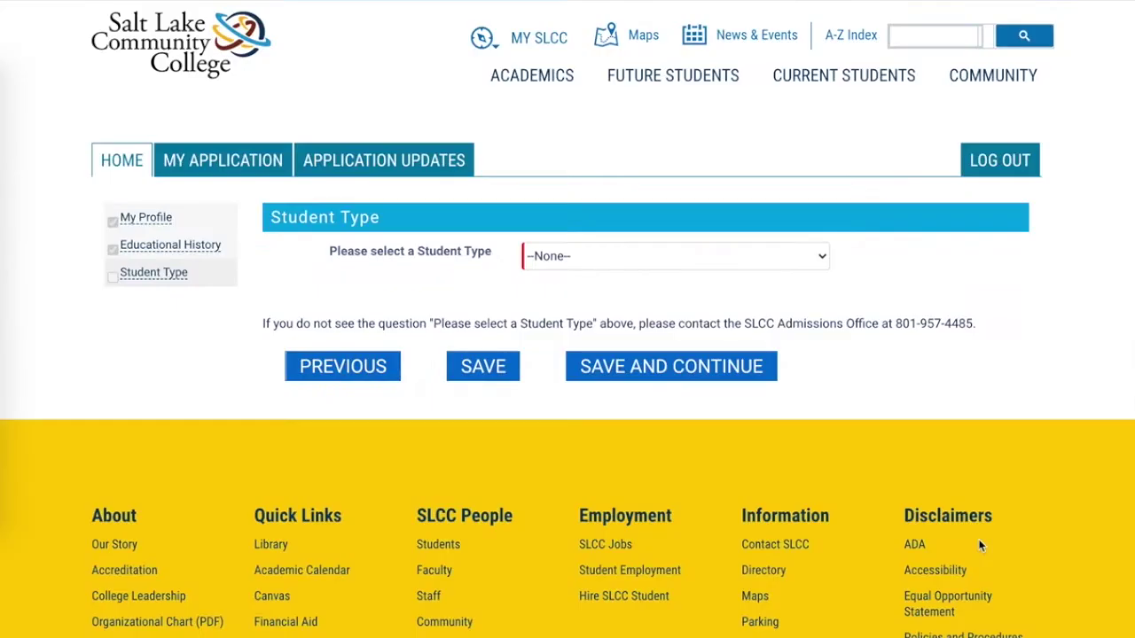
click(757, 264)
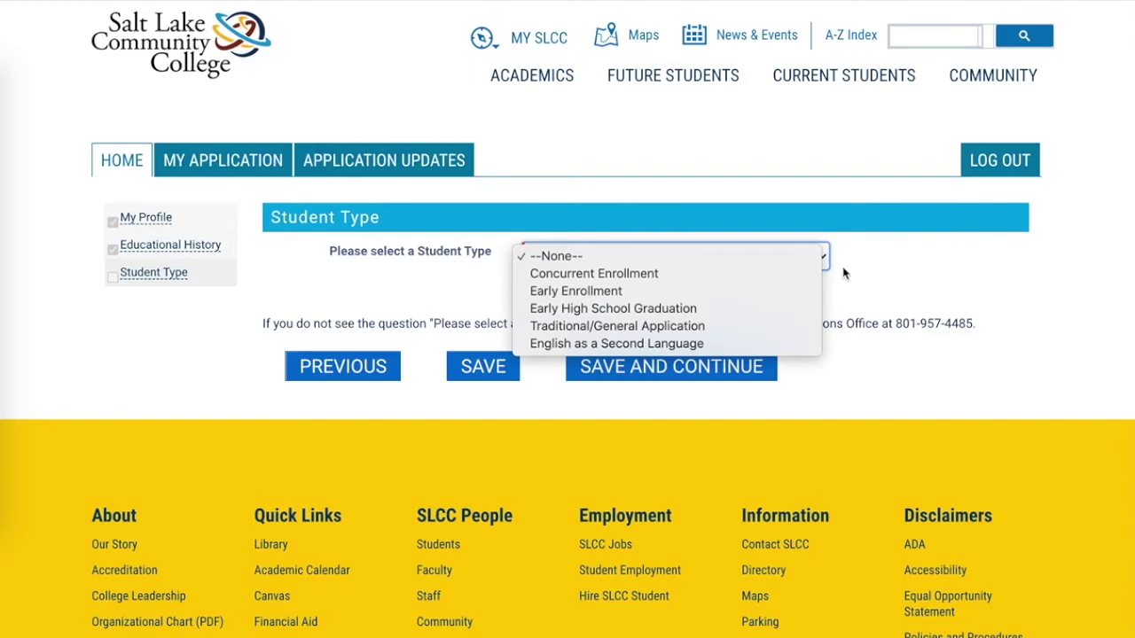
click(810, 273)
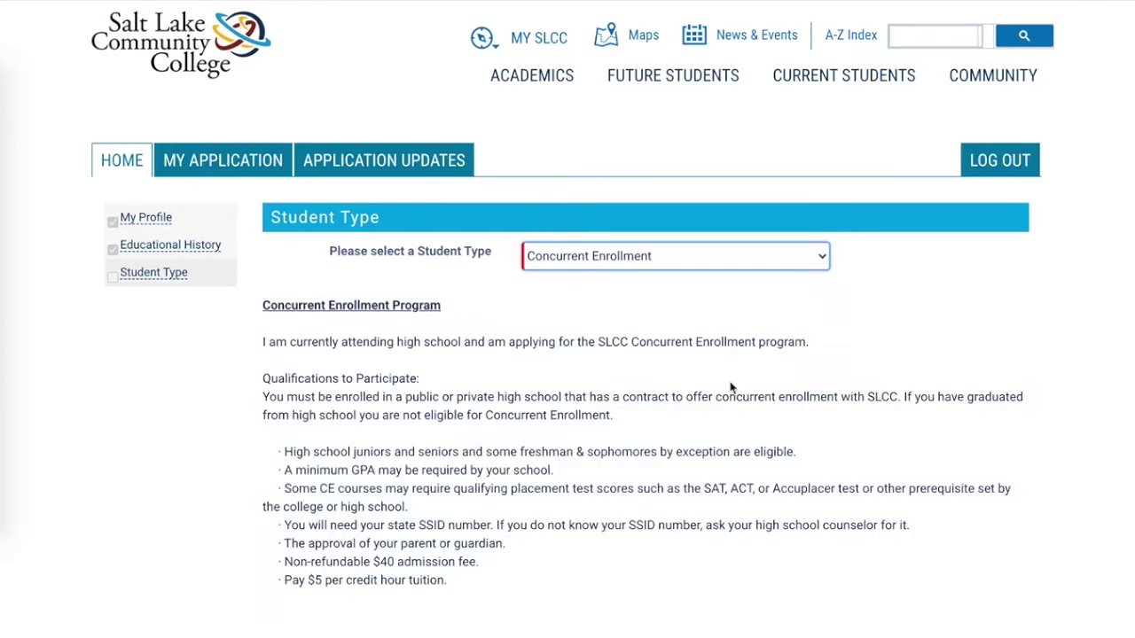
scroll(731, 387, down, 3)
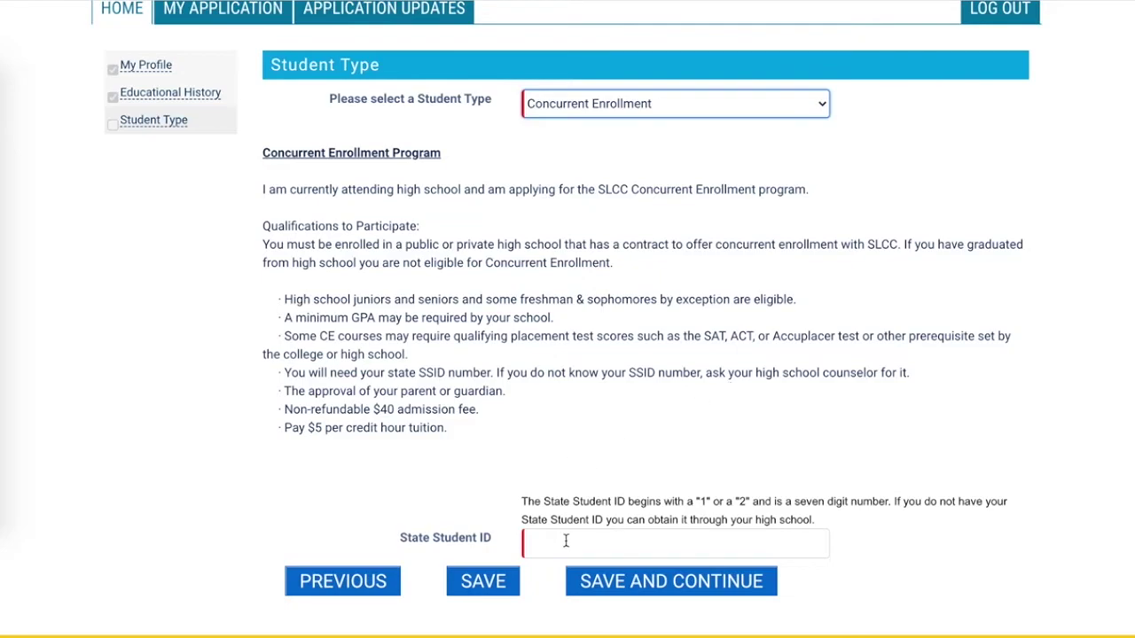
key(F5)
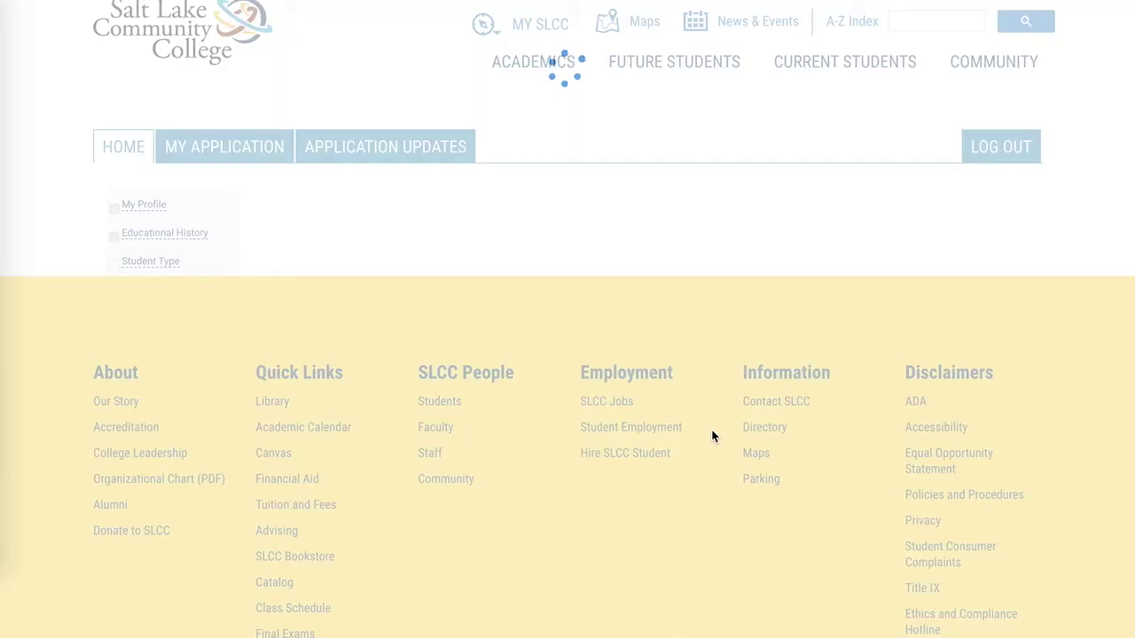
Choose Traditional/General Application as the Student Type and save and continue.
click(610, 317)
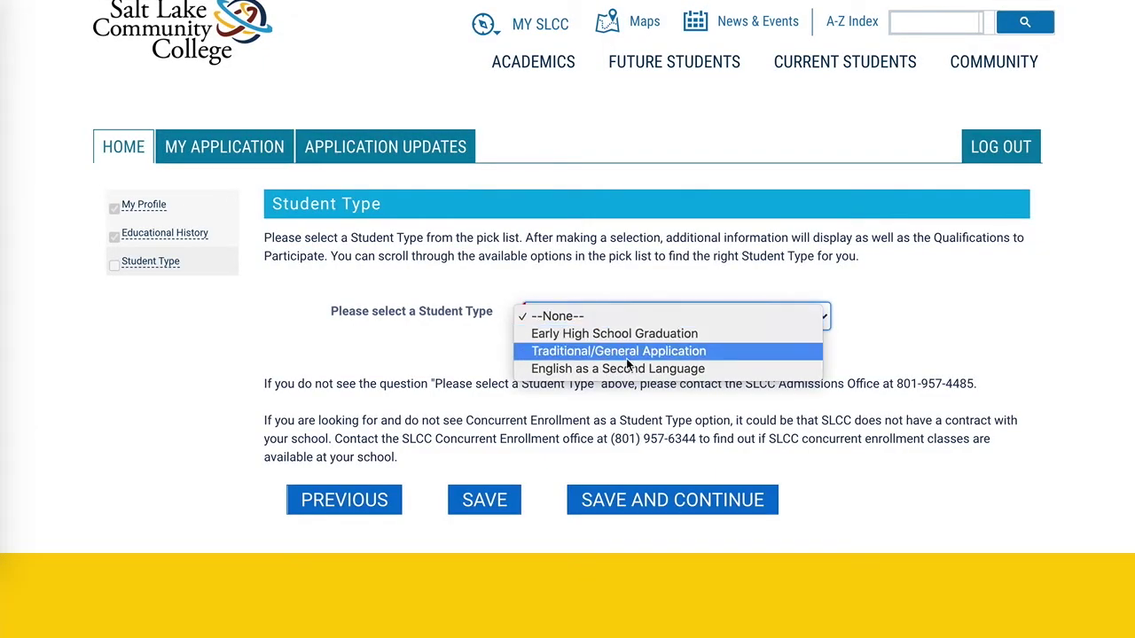
click(776, 351)
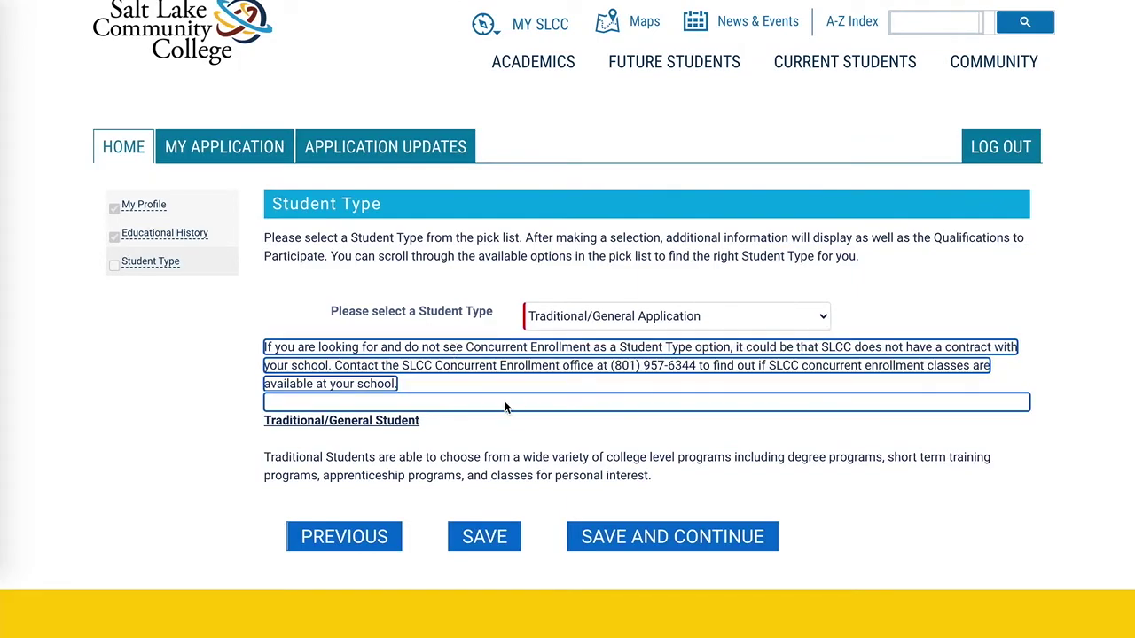
click(639, 539)
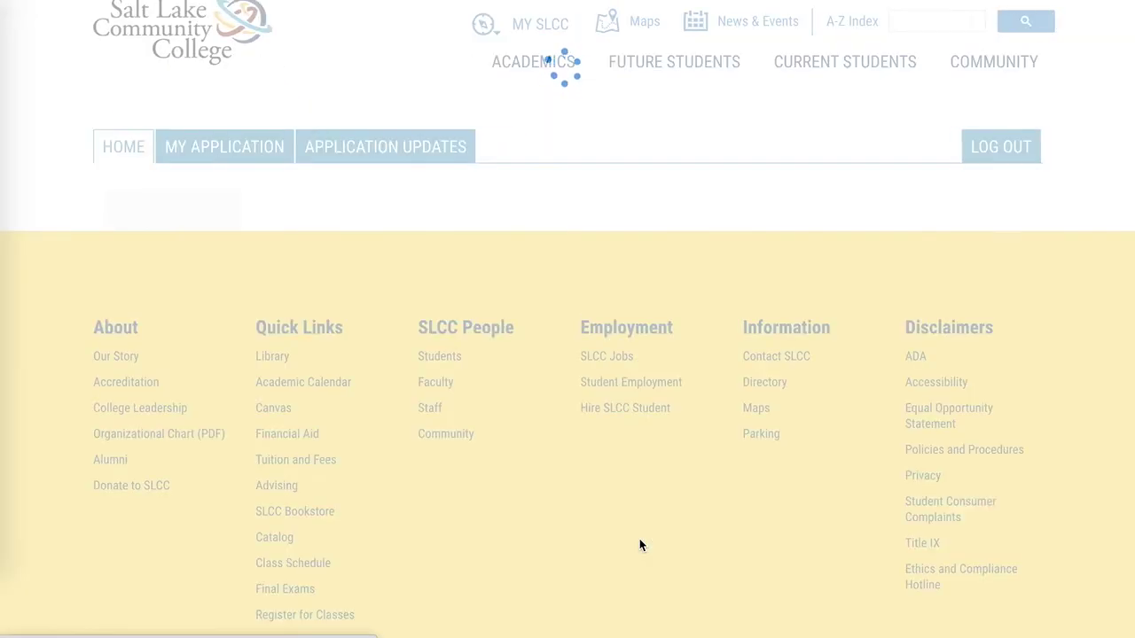
Leave the demographic questions unanswered and move on to Residency.
scroll(640, 545, down, 1)
scroll(640, 544, down, 1)
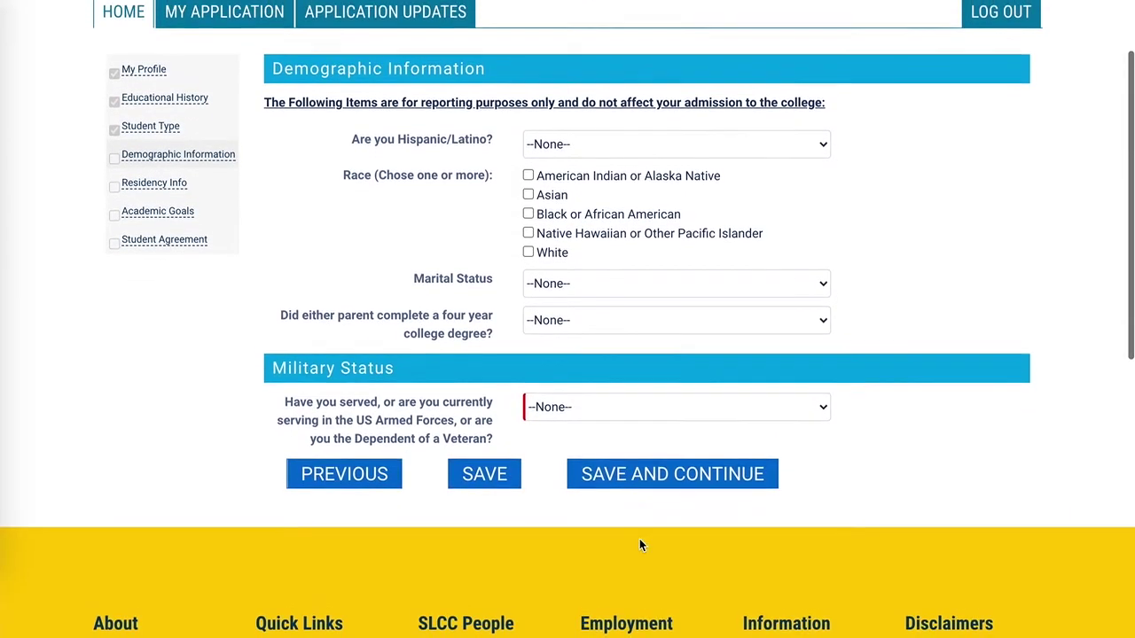
scroll(640, 544, up, 1)
scroll(640, 542, up, 1)
scroll(640, 542, down, 1)
click(654, 567)
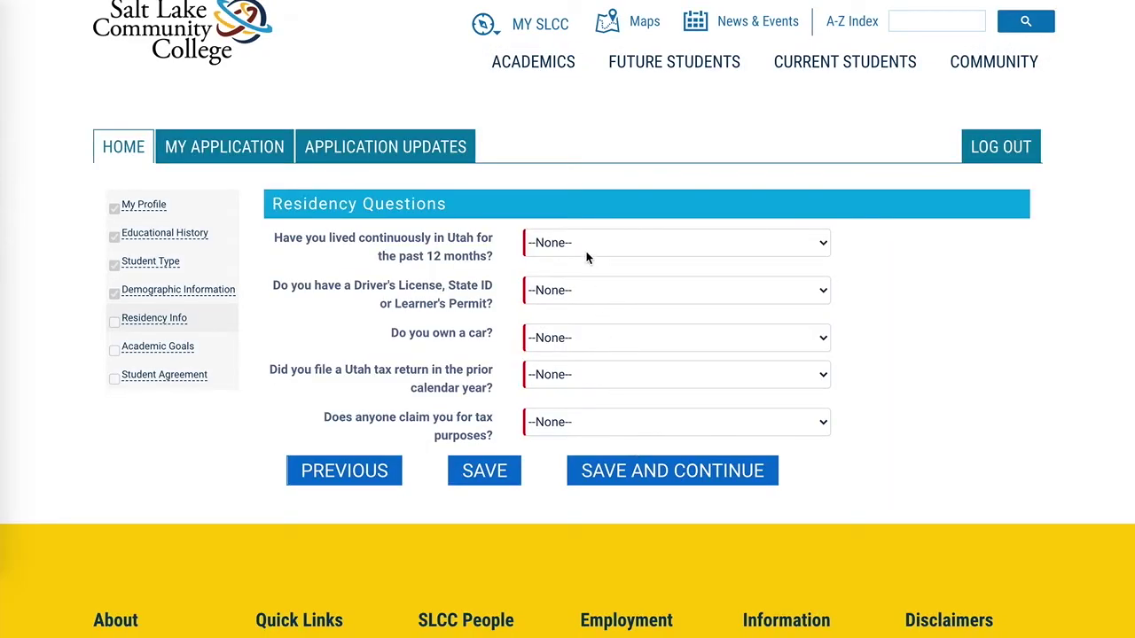
Answer Yes to living in Utah and having a driver's license, issued by UTAH.
click(587, 252)
click(587, 259)
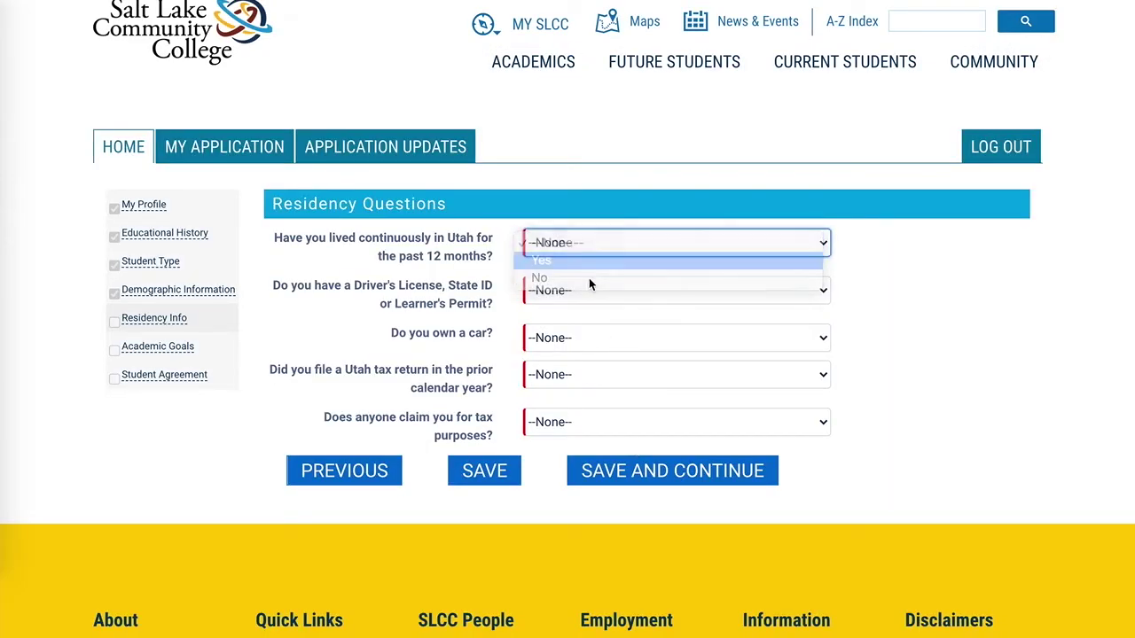
click(698, 295)
click(697, 308)
click(698, 334)
text(utah)
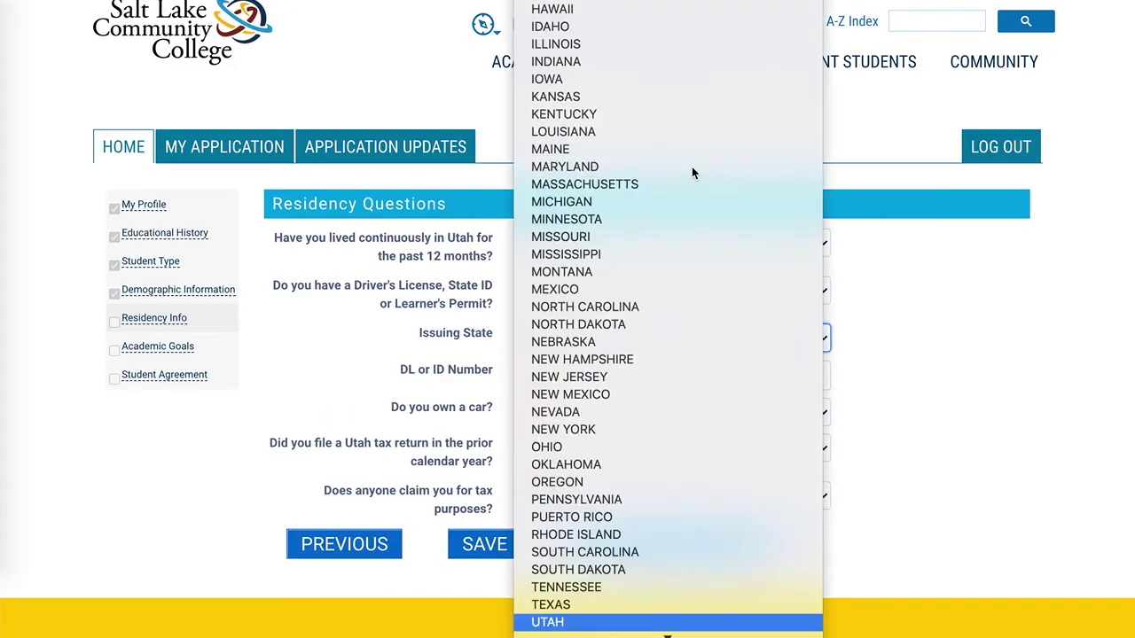
key(Return)
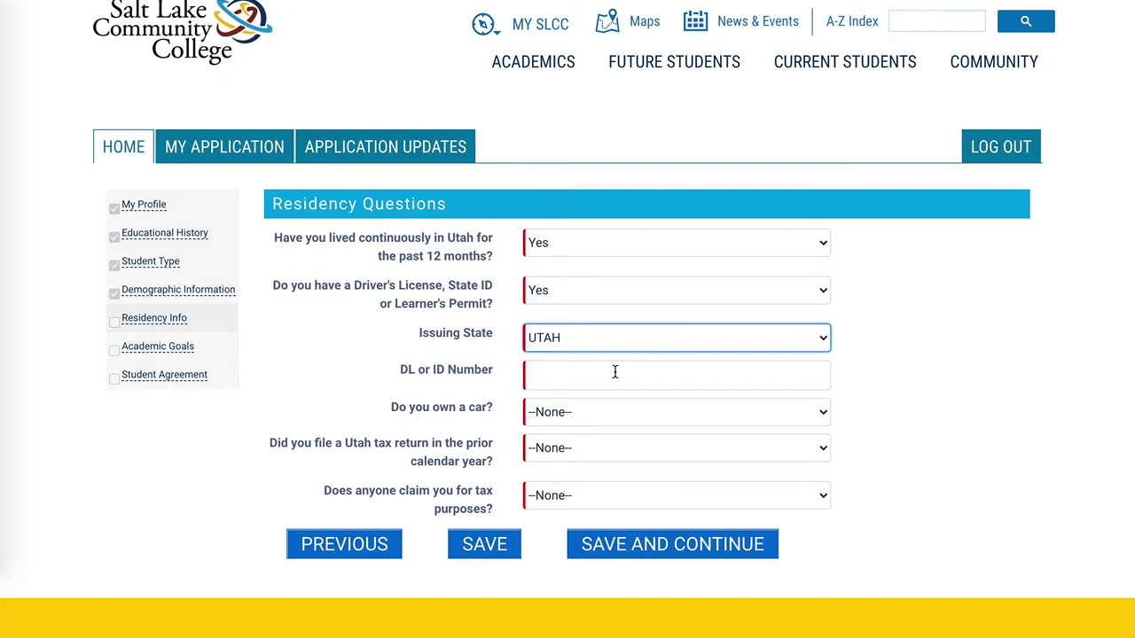
Answer Yes to car ownership, Utah registration and Utah tax return, No to being claimed, and save.
click(590, 417)
click(582, 431)
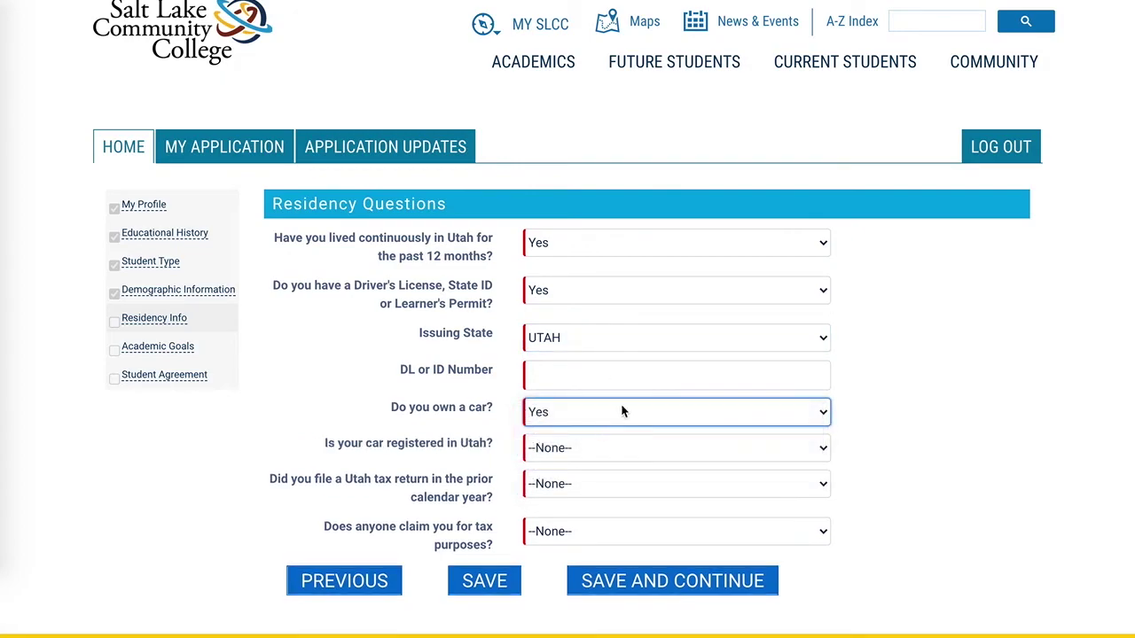
scroll(633, 400, down, 1)
click(612, 415)
click(608, 431)
click(597, 452)
click(593, 468)
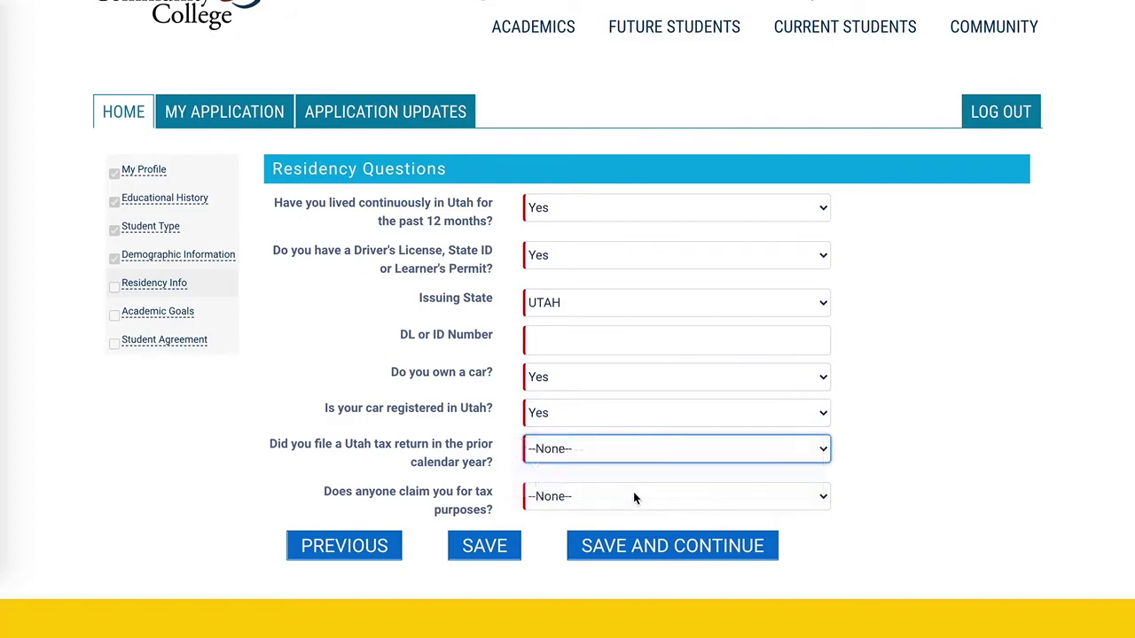
click(624, 498)
click(630, 532)
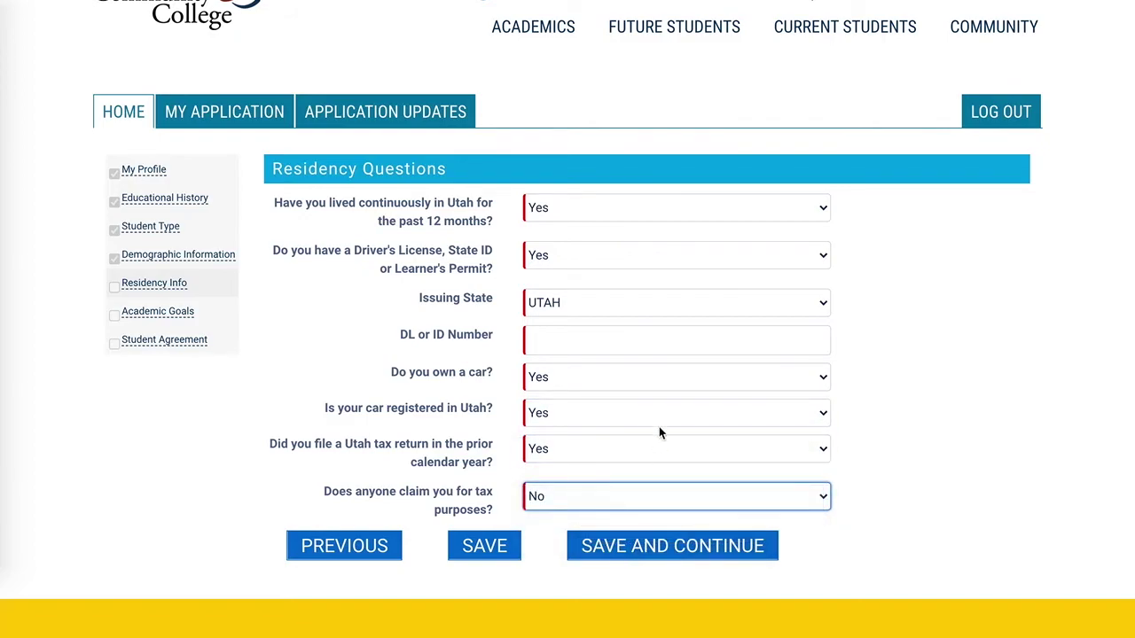
click(641, 344)
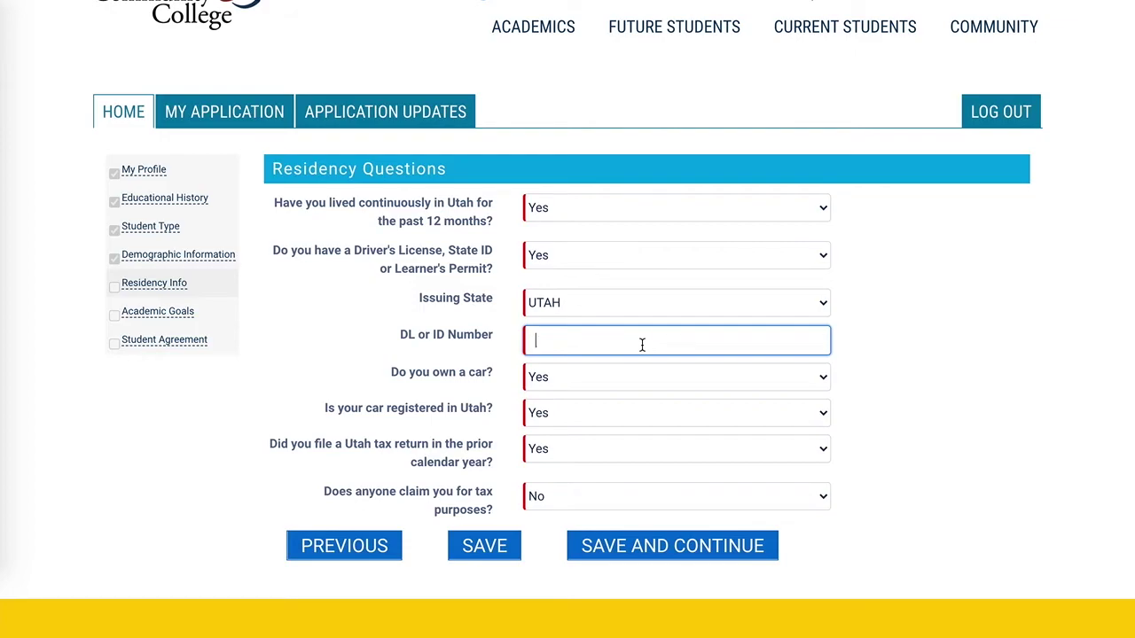
click(635, 550)
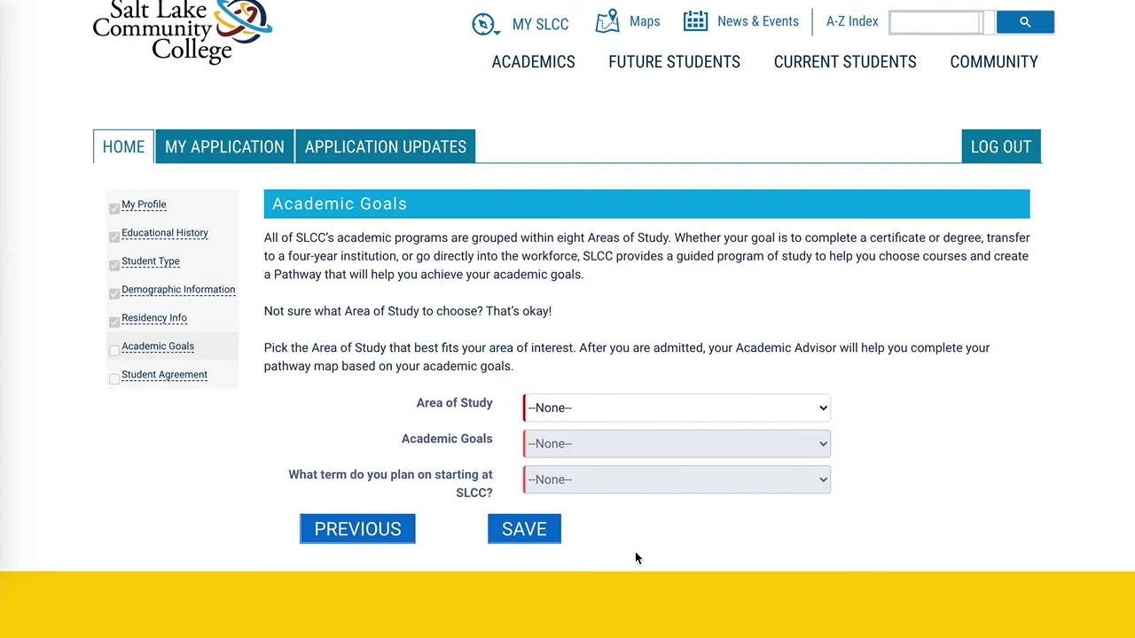
Choose Arts, Communication and Digital Media as area and program, with goal I'm still deciding.
click(623, 409)
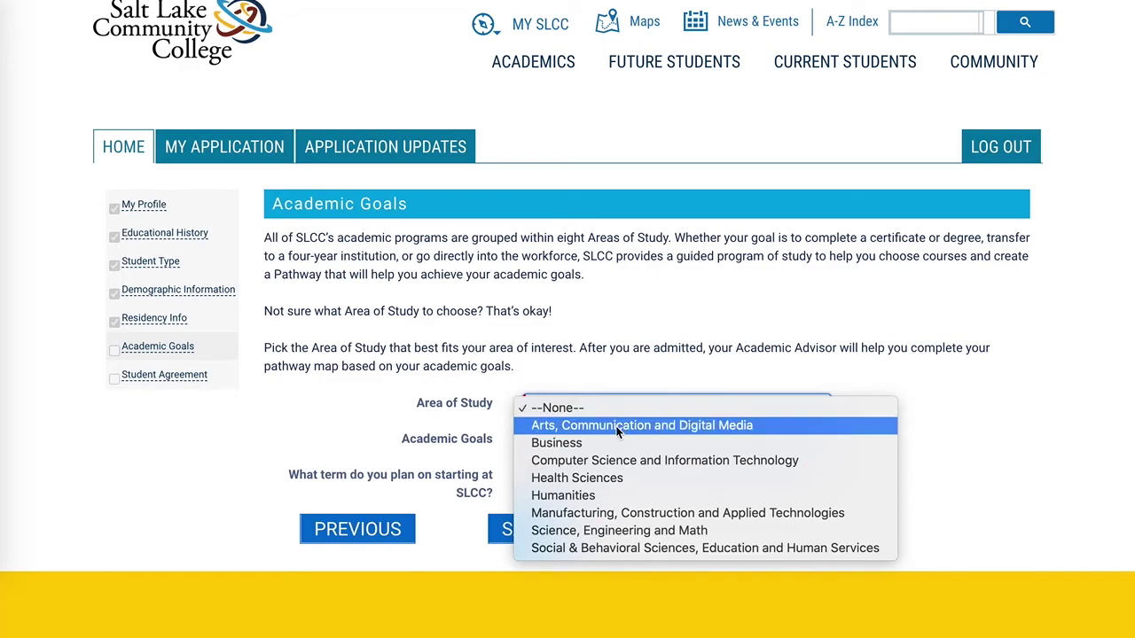
click(615, 425)
click(637, 444)
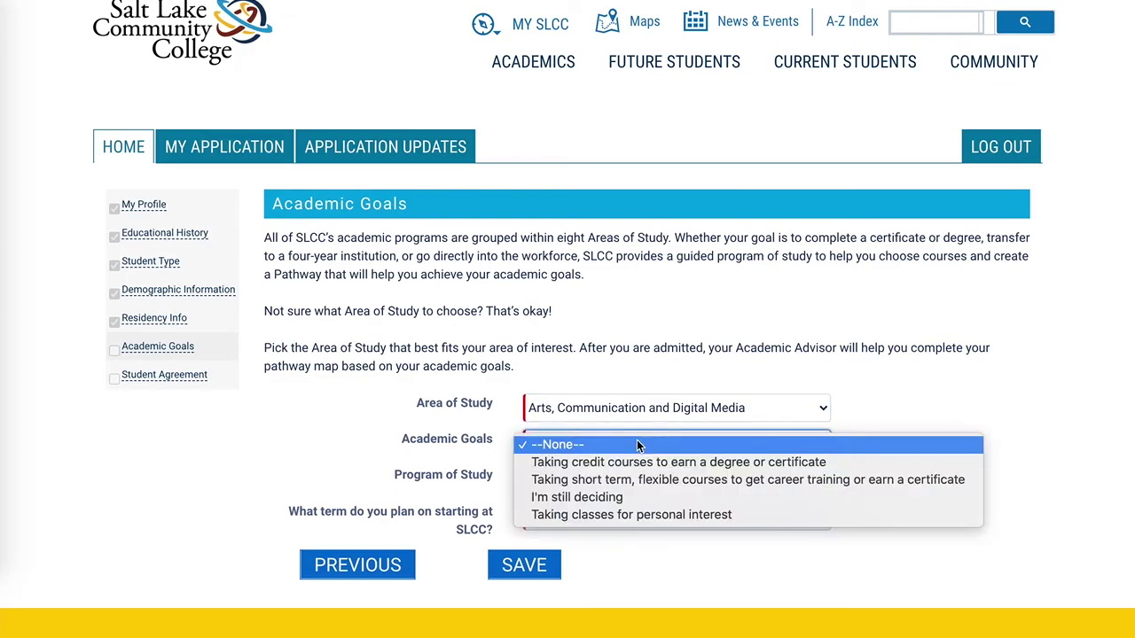
click(635, 498)
click(667, 486)
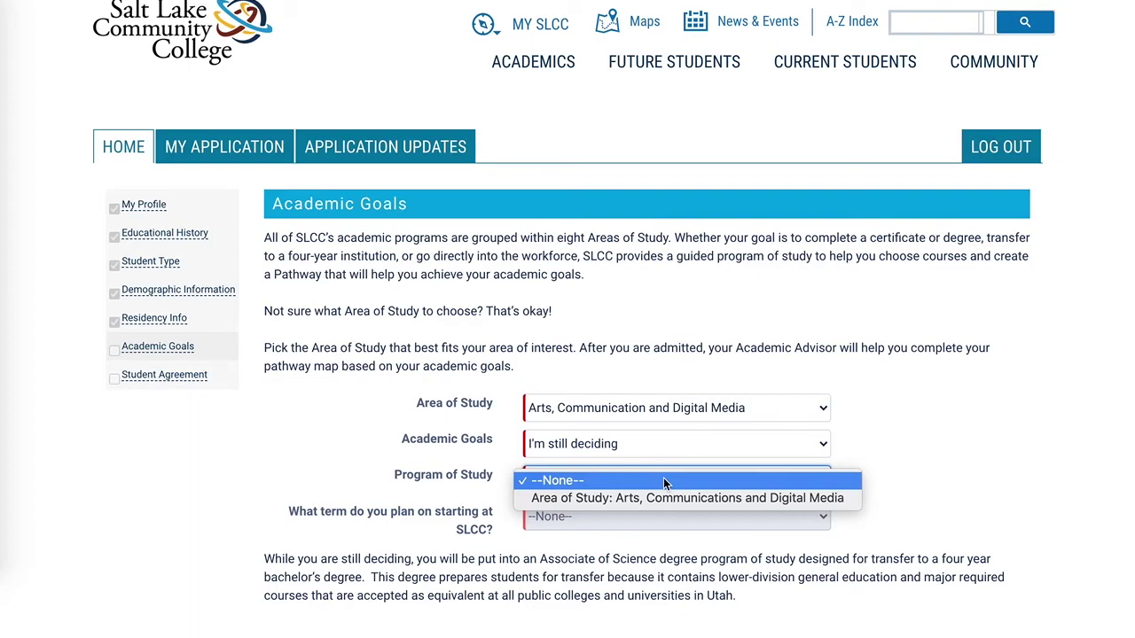
click(660, 498)
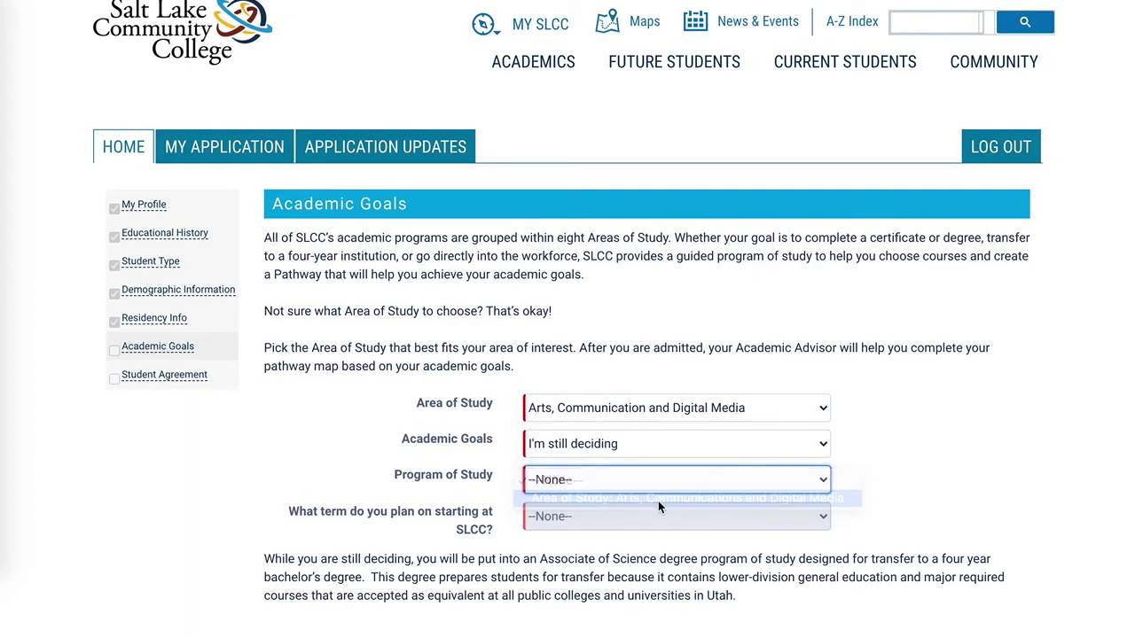
Set the starting term to Summer Term 2021 and save the academic goals.
scroll(709, 545, down, 3)
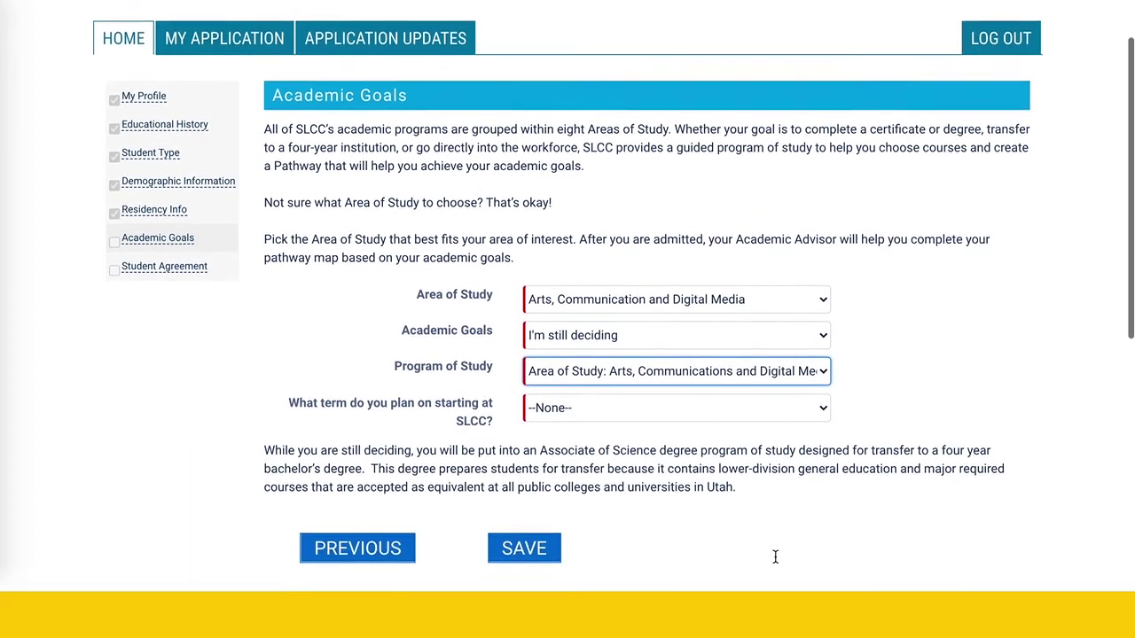
click(723, 395)
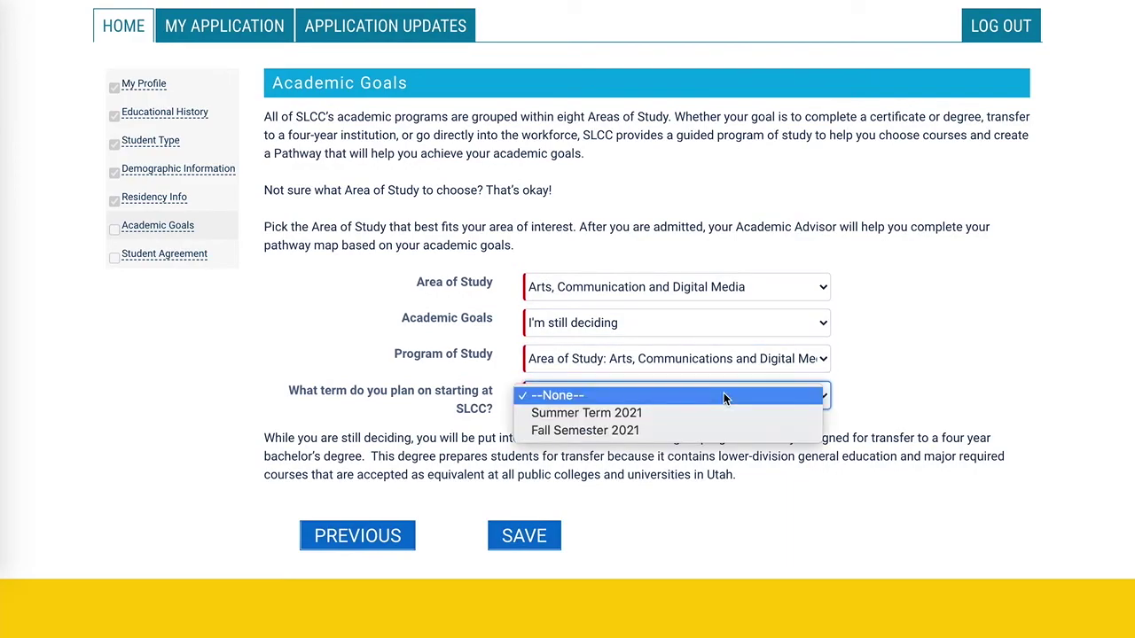
click(706, 412)
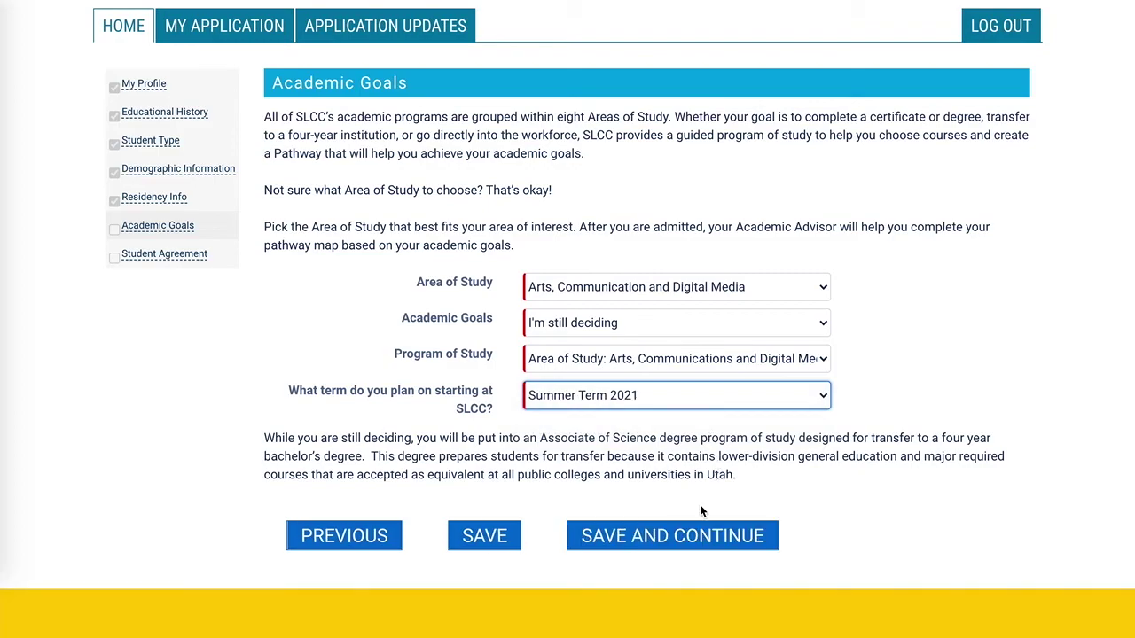
click(689, 538)
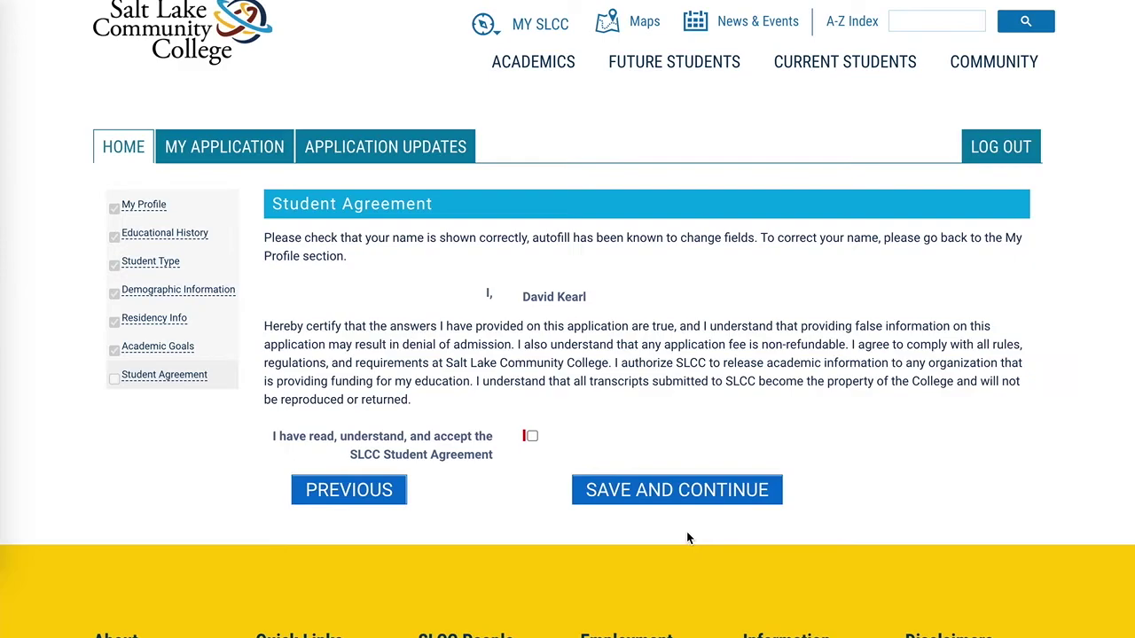
Tick 'I have read, understand, and accept' on the Student Agreement and save.
click(531, 436)
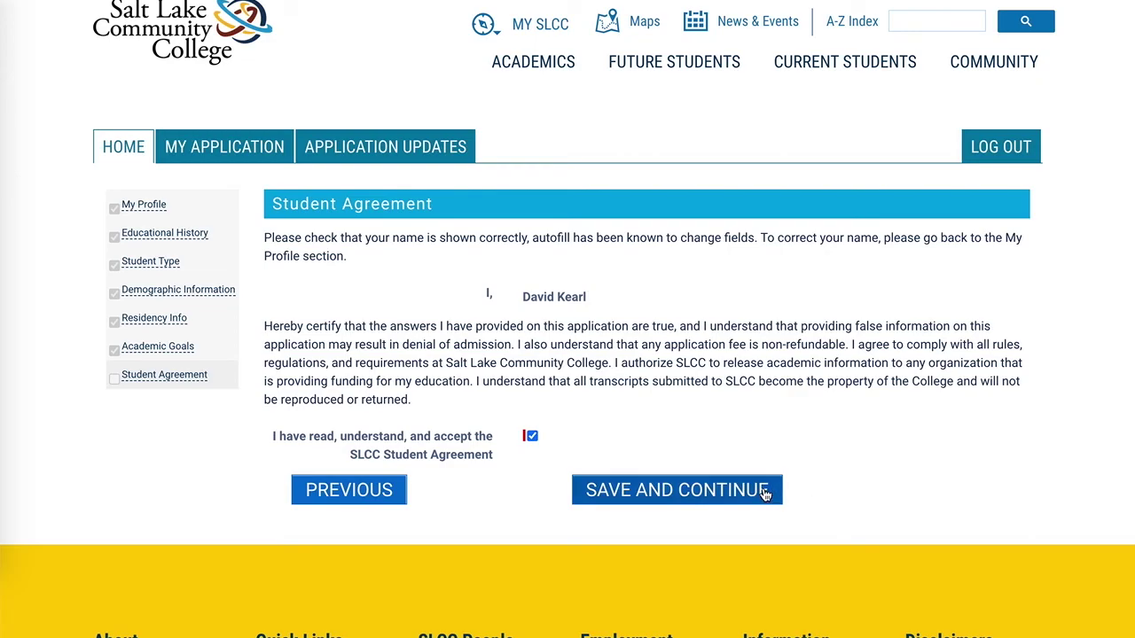
click(765, 492)
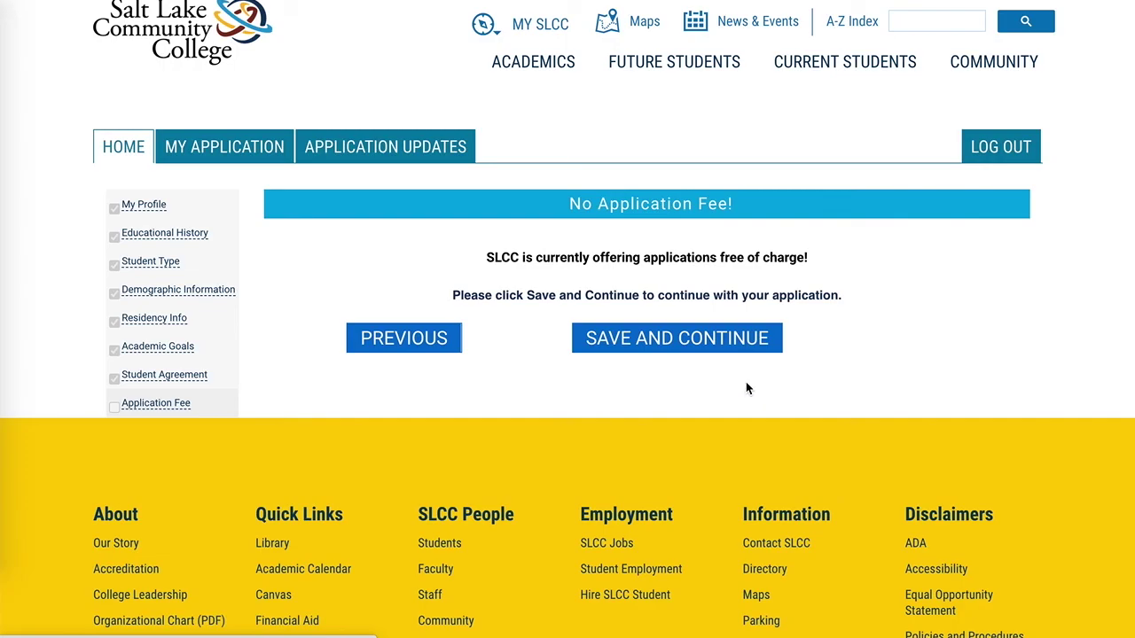
Continue past the No Application Fee notice and submit the application.
click(695, 331)
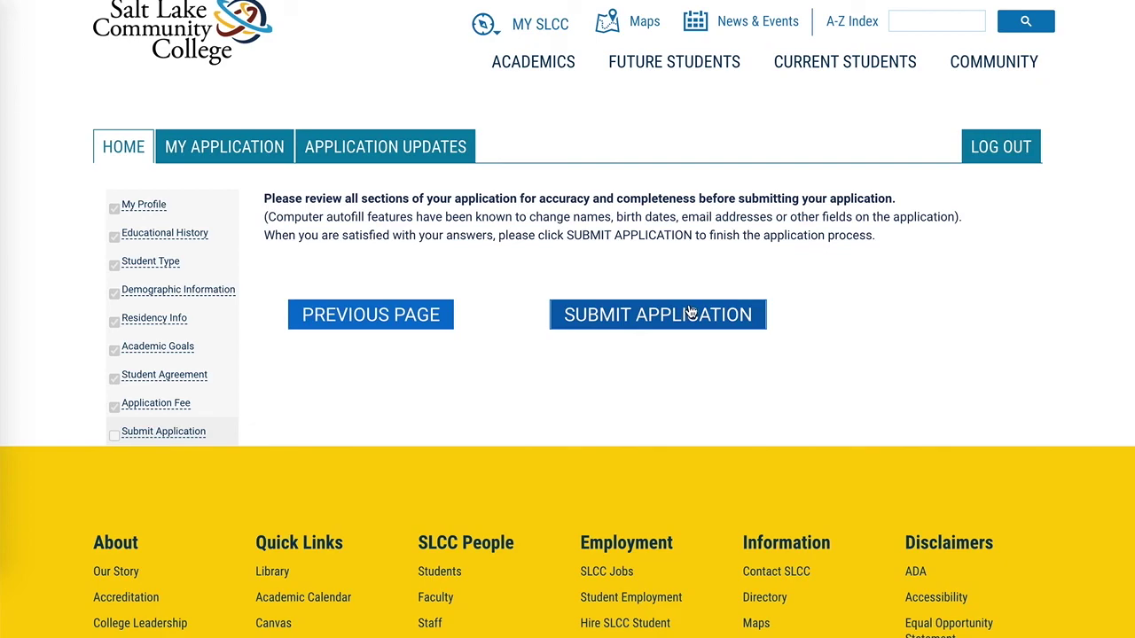
click(690, 320)
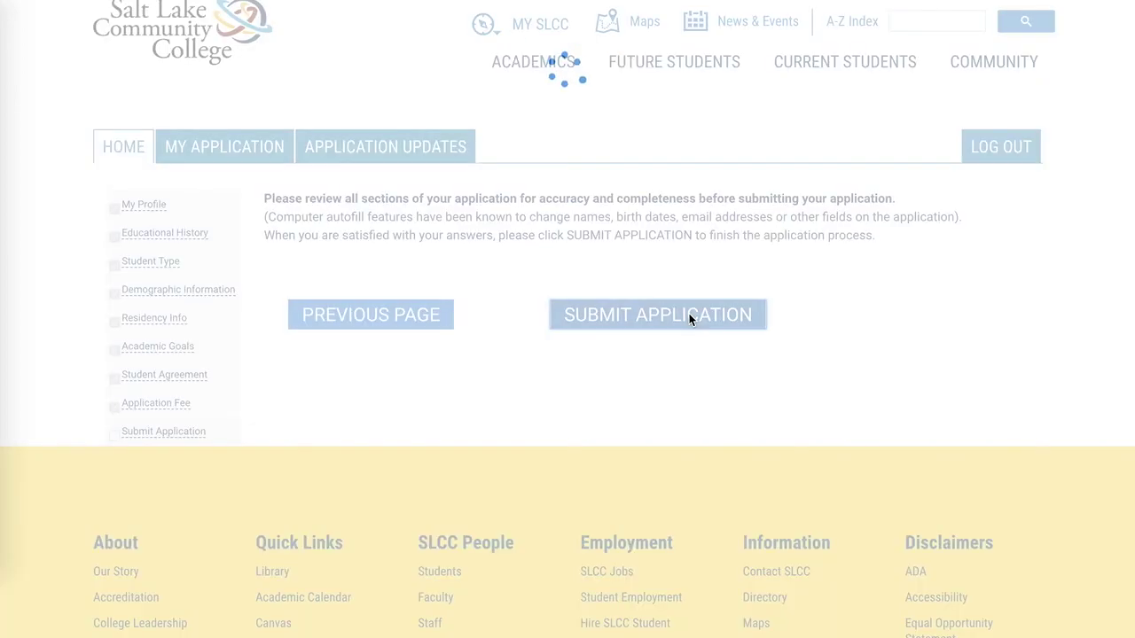